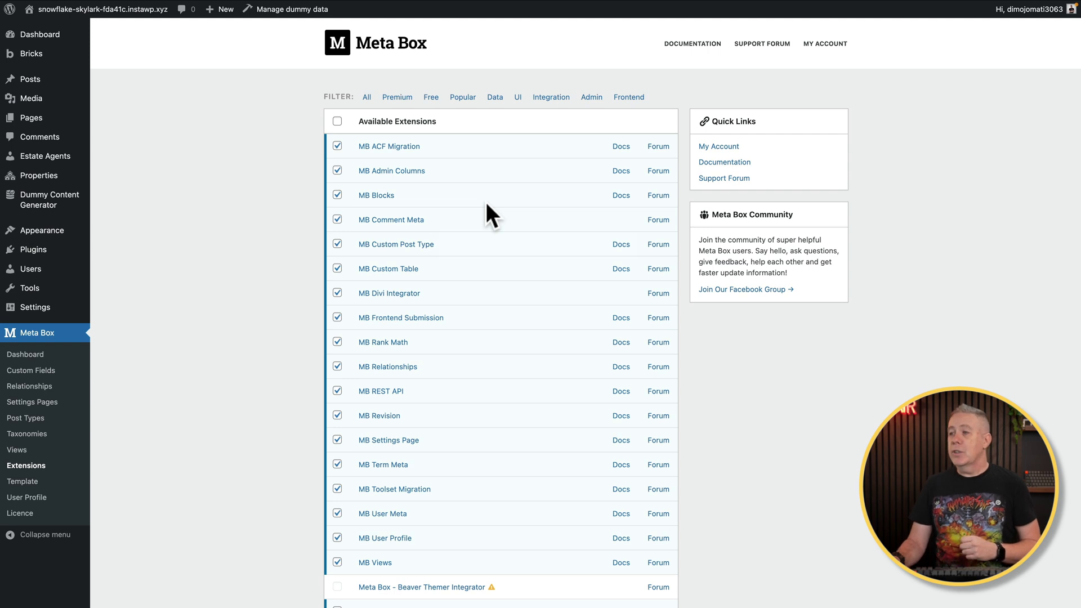
- Check the Meta Box extensions list to confirm MB Frontend Submission is enabled
mouse_move(363, 319)
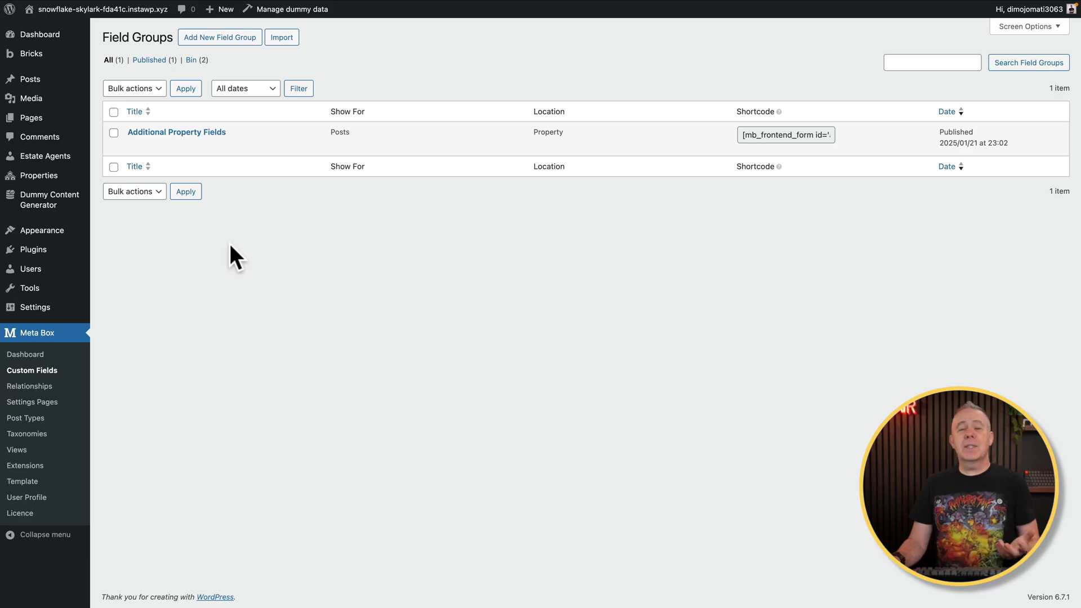
- Open the Additional Property Fields group and scroll through its property fields
left_click(192, 133)
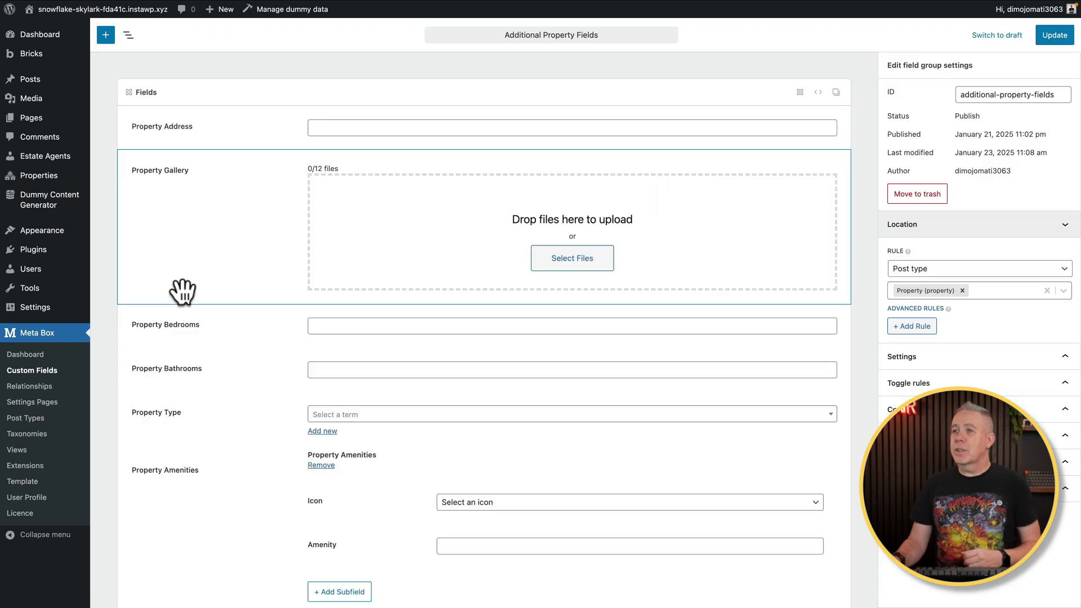
scroll(217, 235, "down", 1)
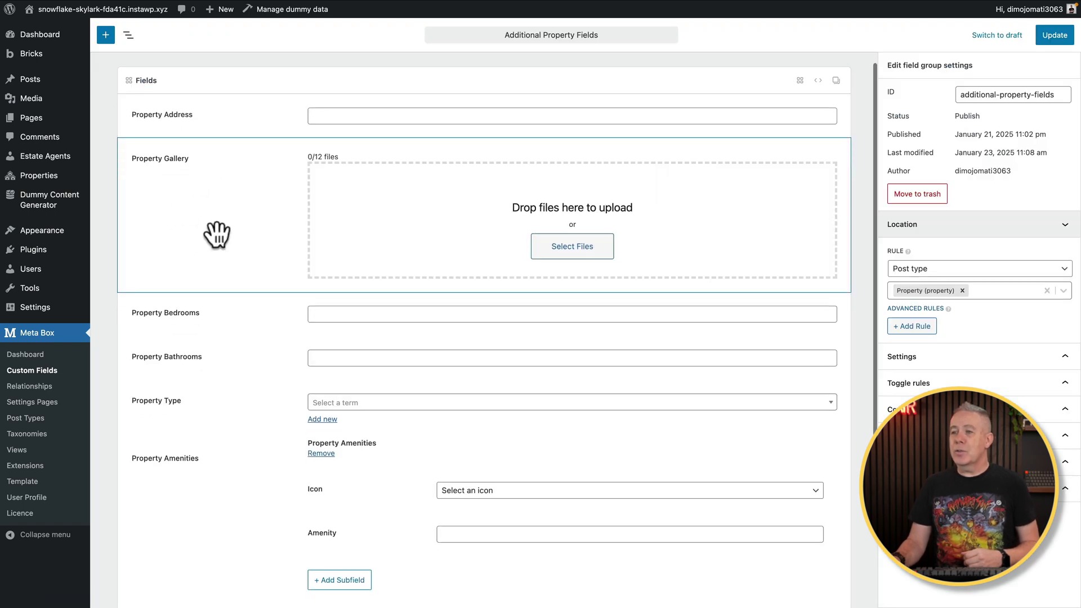
scroll(217, 234, "down", 3)
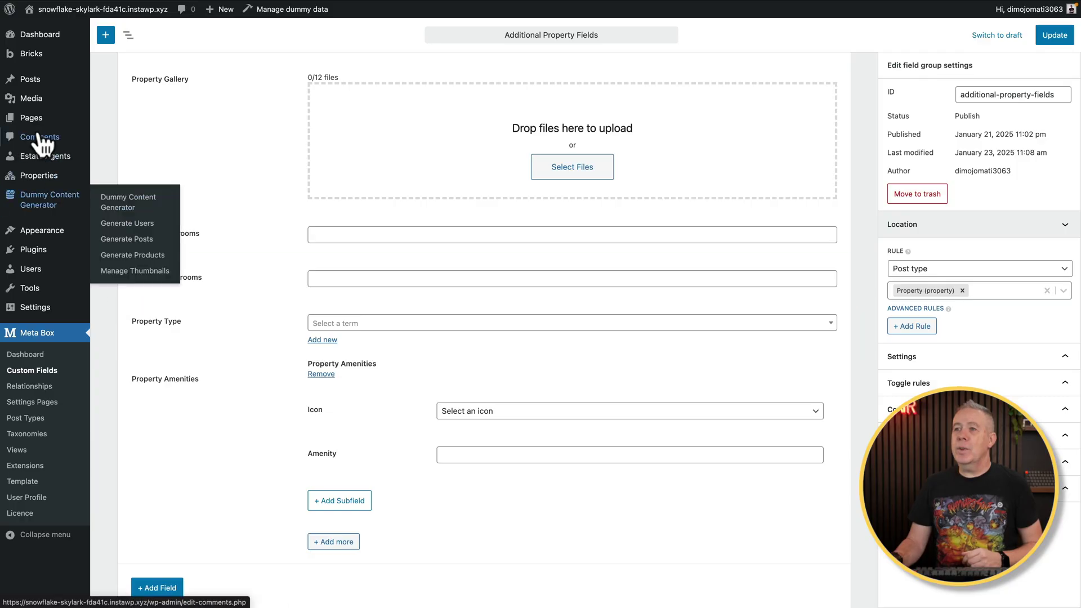
- Create a new page titled 'Add Property'
mouse_move(87, 120)
left_click(111, 137)
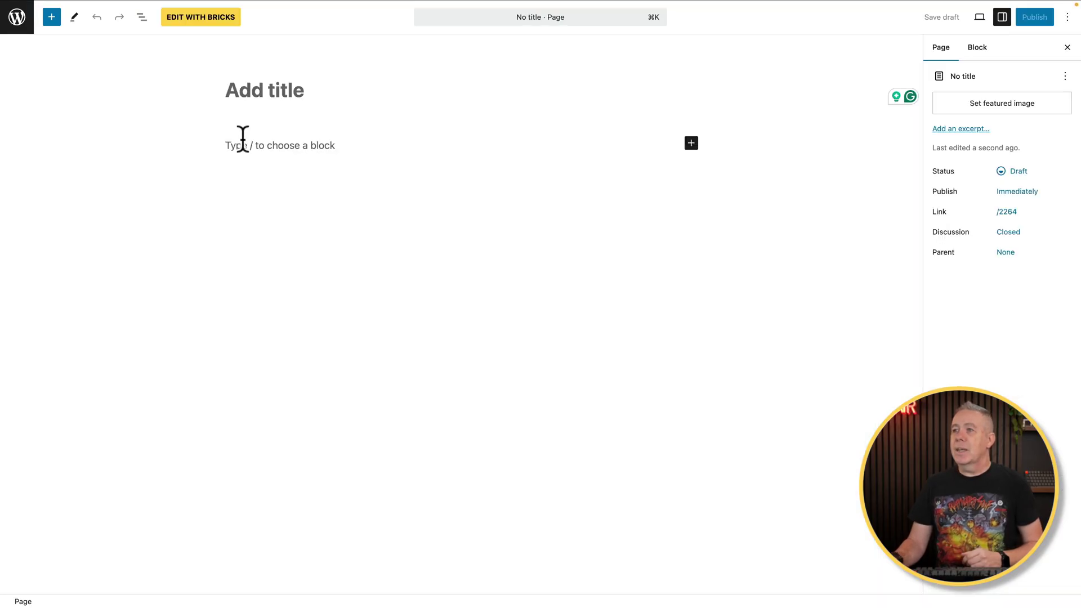
type("Add Property")
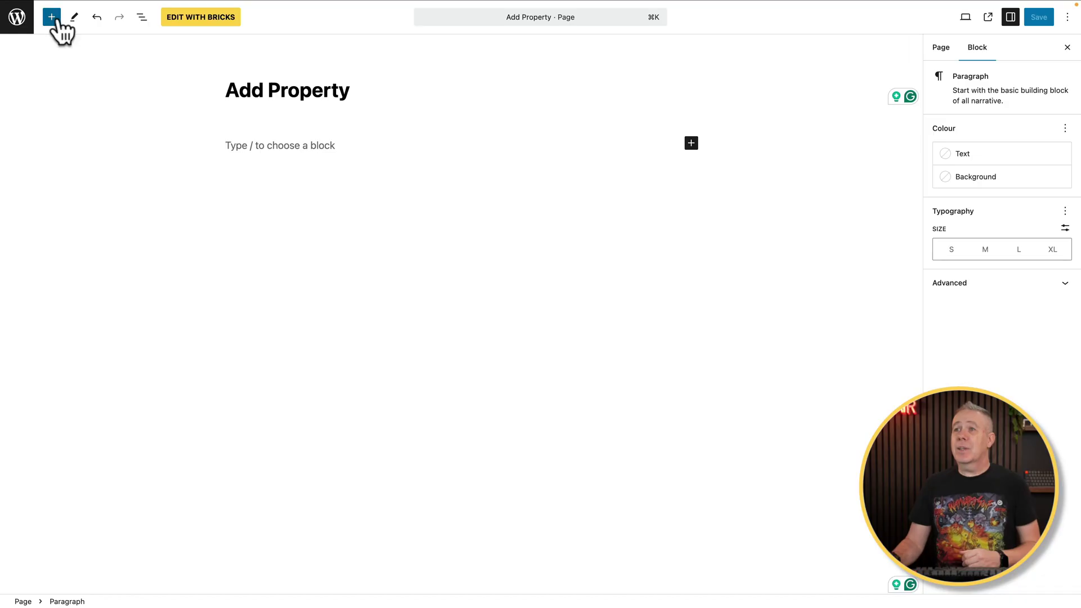
- Search the block inserter for 'form' blocks, then move the page into Bricks
left_click(55, 20)
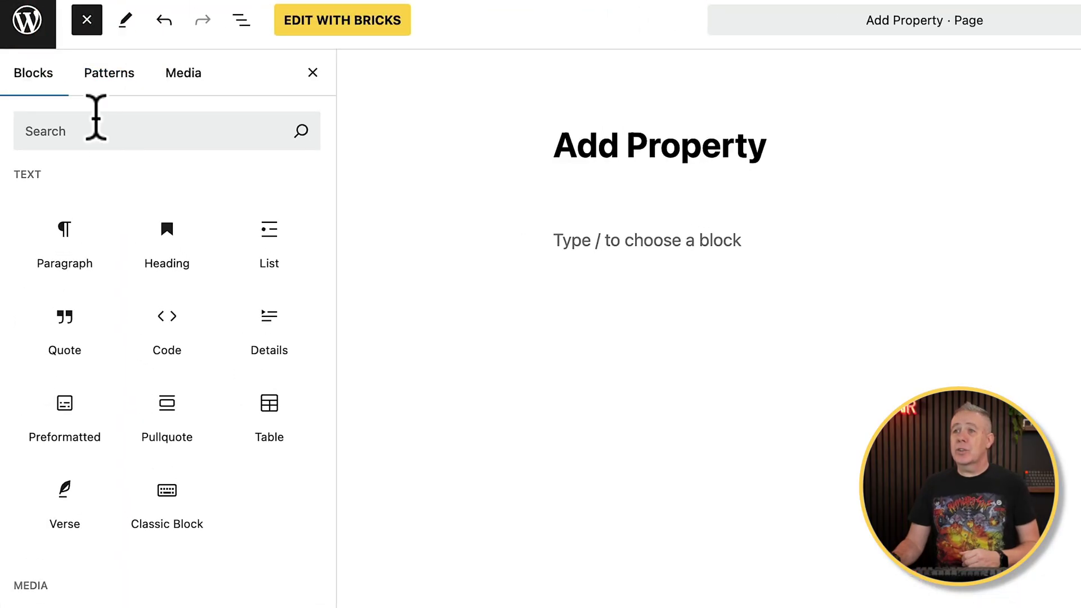
left_click(96, 132)
type("form")
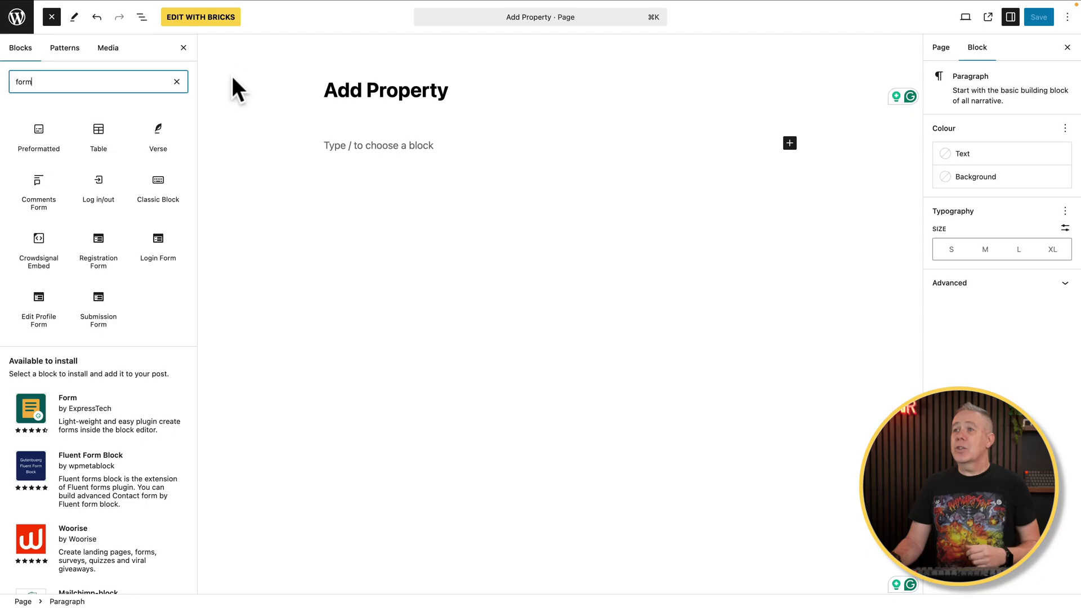
left_click(214, 18)
- Add a Section and place a Submission Form element inside its Container
left_click(535, 68)
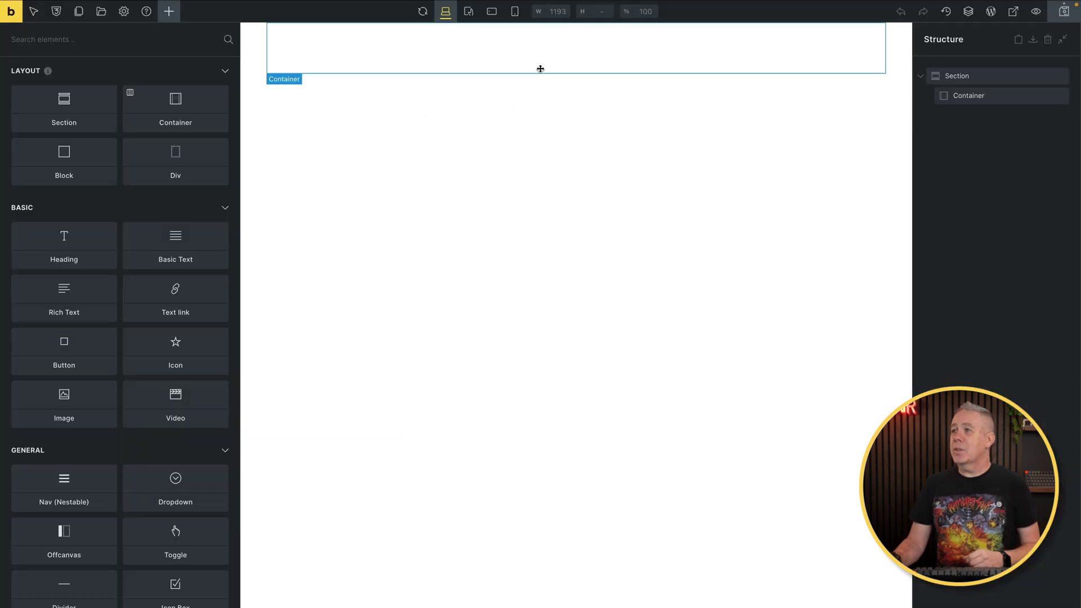
left_click(977, 97)
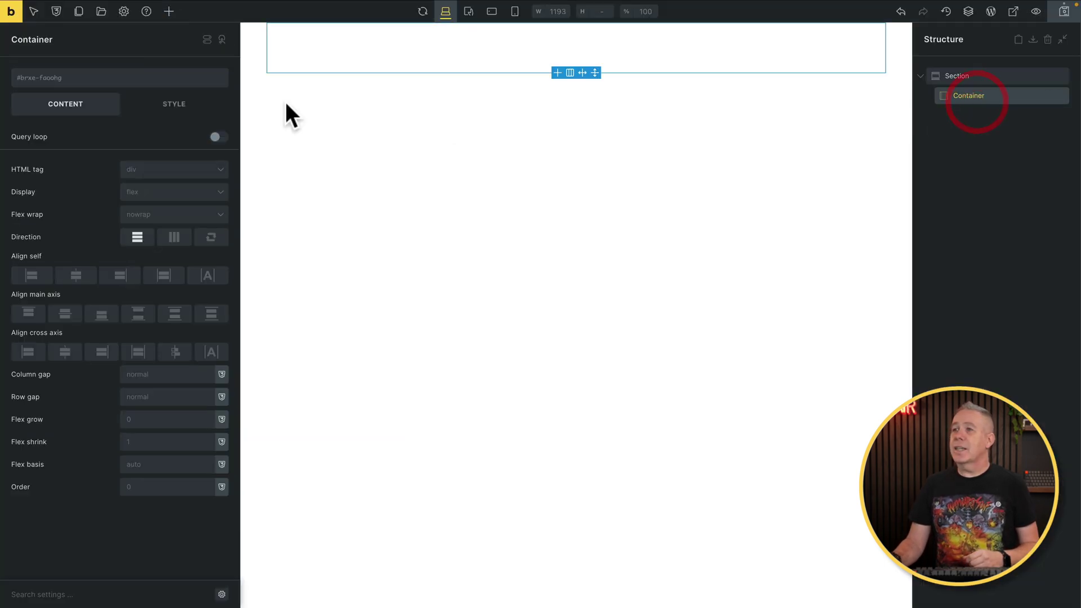
left_click(170, 13)
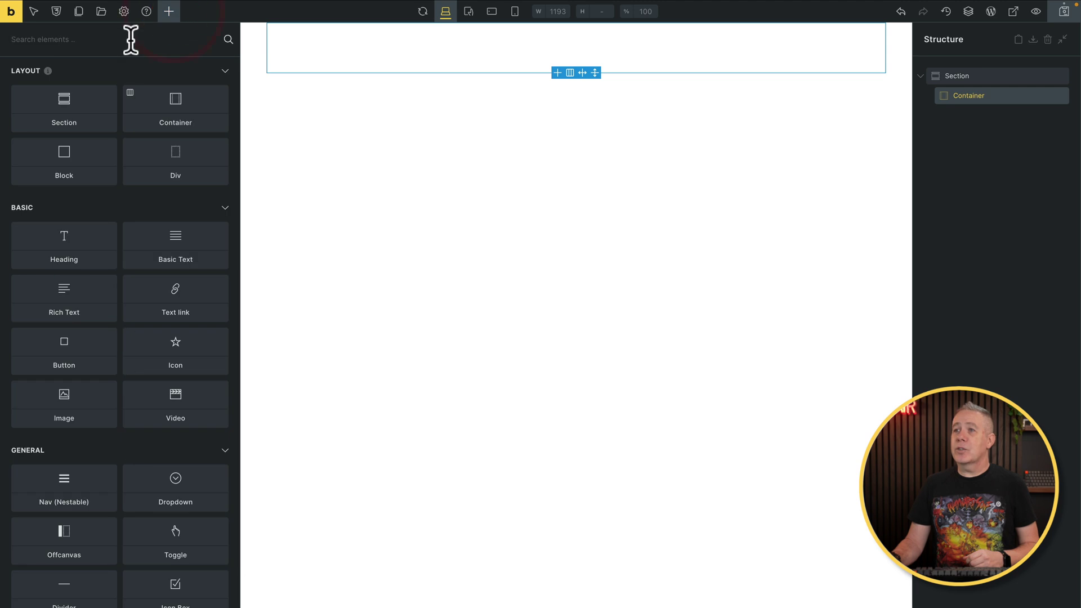
type("form")
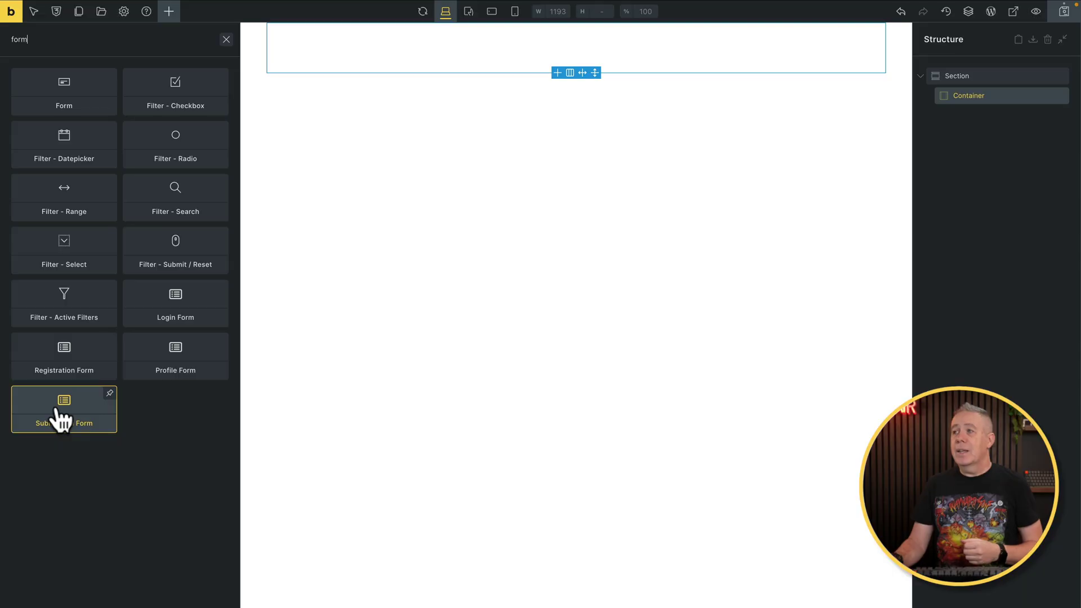
left_click(58, 407)
left_click(1013, 116)
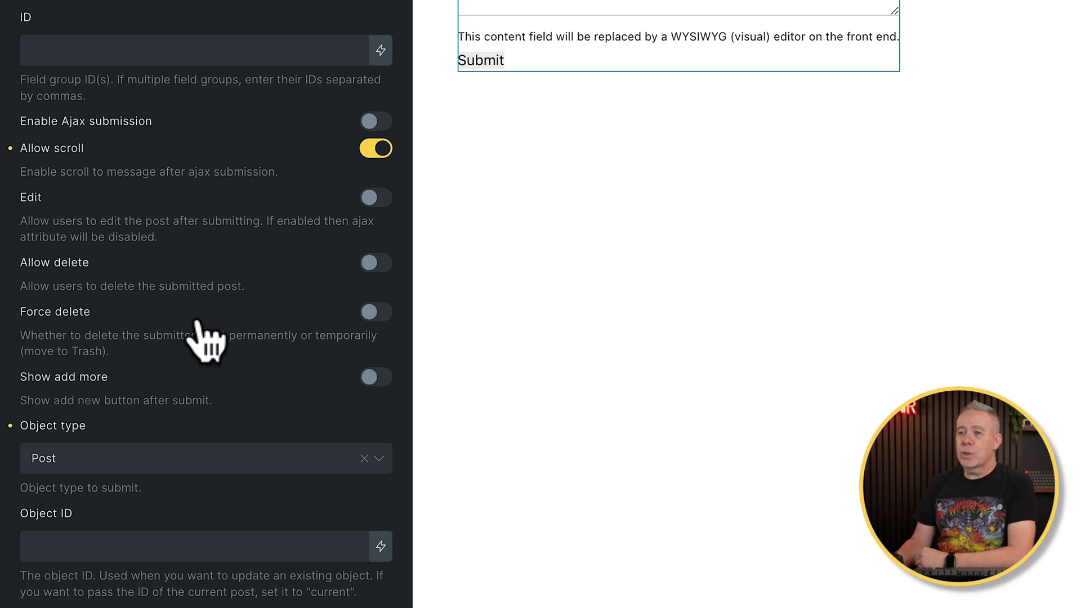
scroll(190, 348, "down", 3)
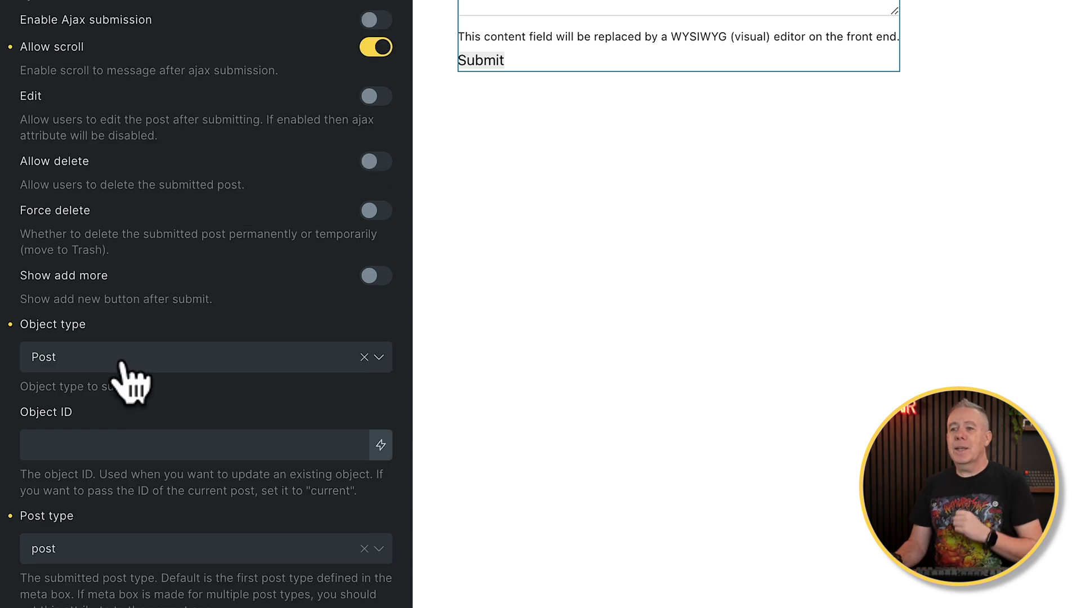
- Set the form's post type to property, status Published, and add a Thumbnail post field
left_click(121, 365)
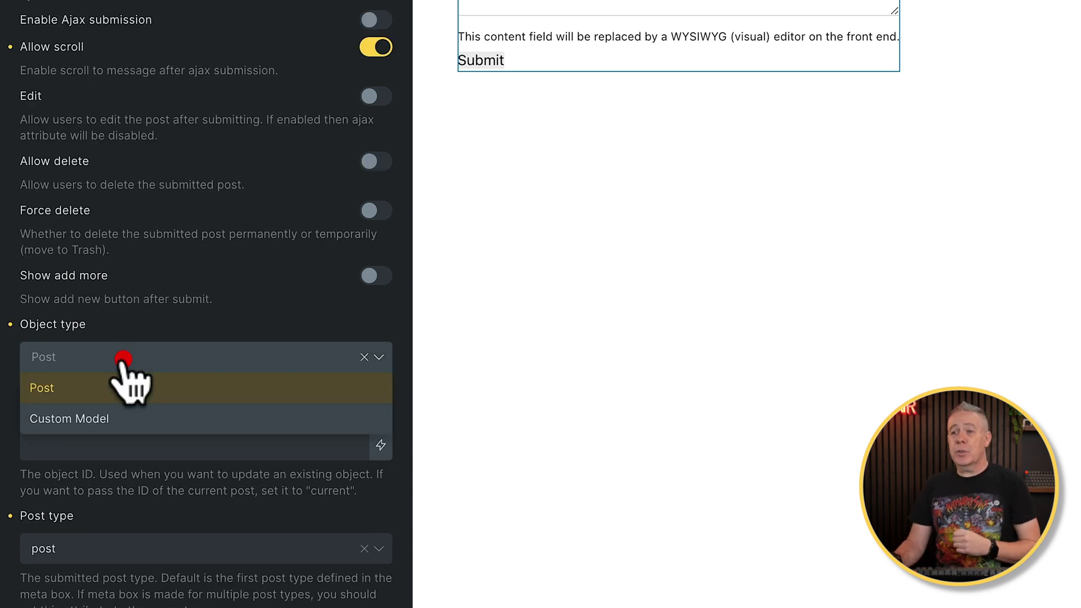
left_click(90, 423)
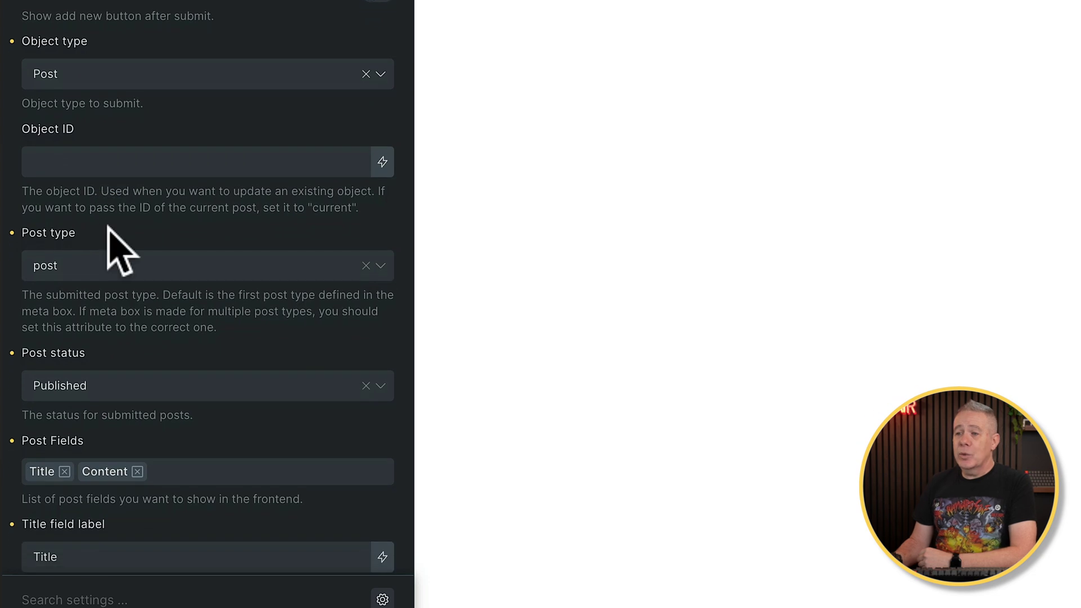
left_click(94, 221)
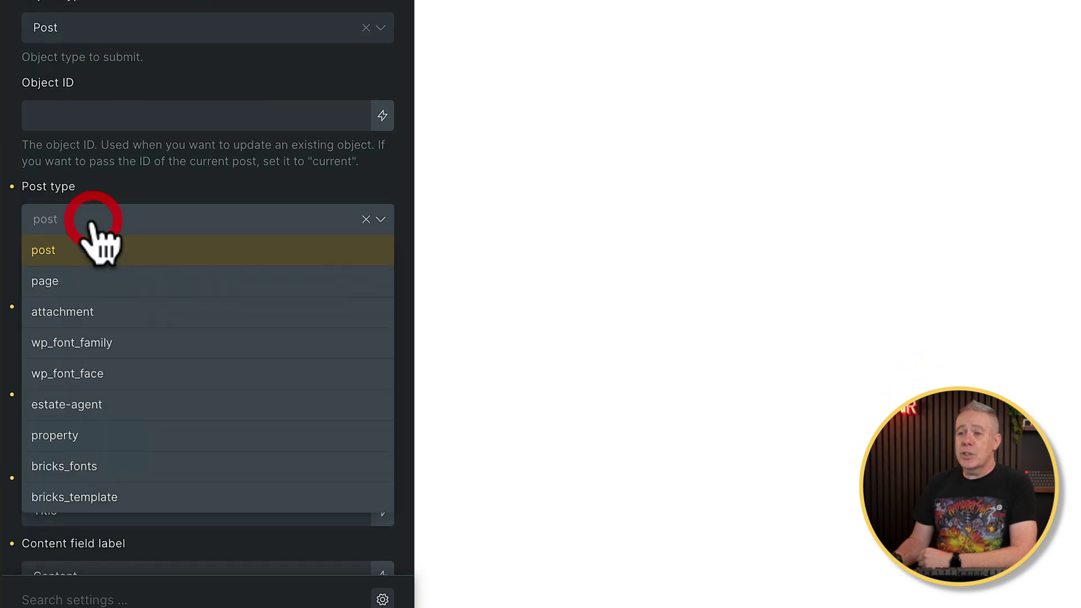
left_click(76, 434)
scroll(218, 337, "down", 2)
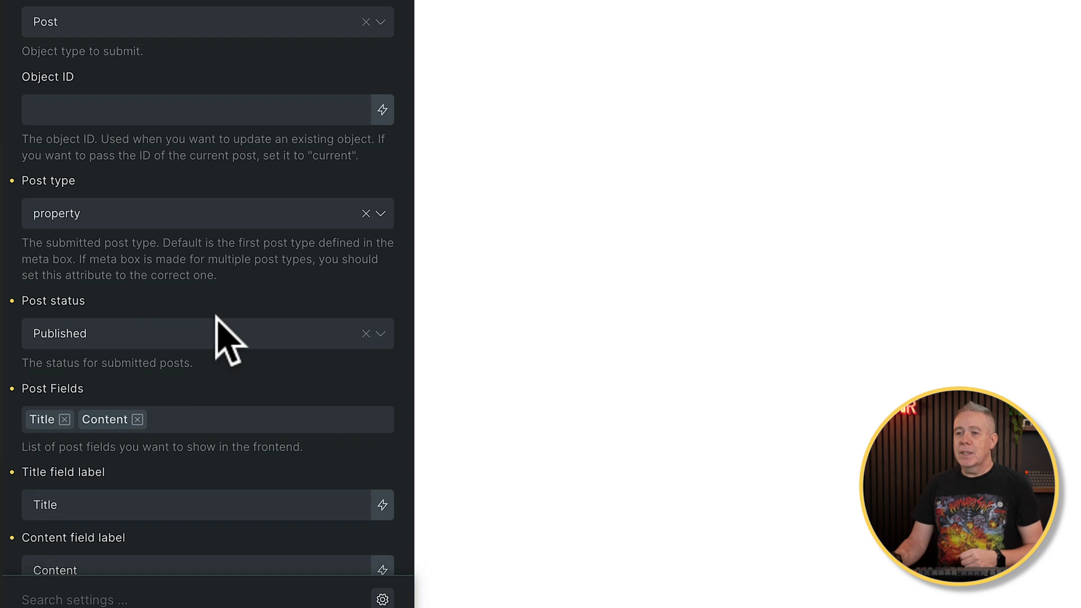
left_click(204, 276)
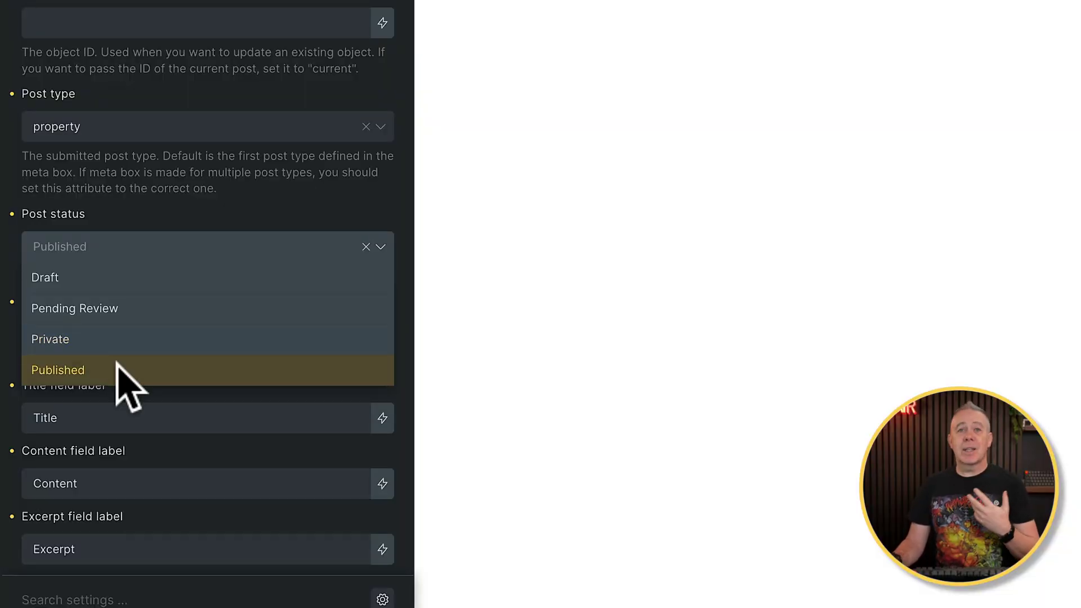
left_click(117, 370)
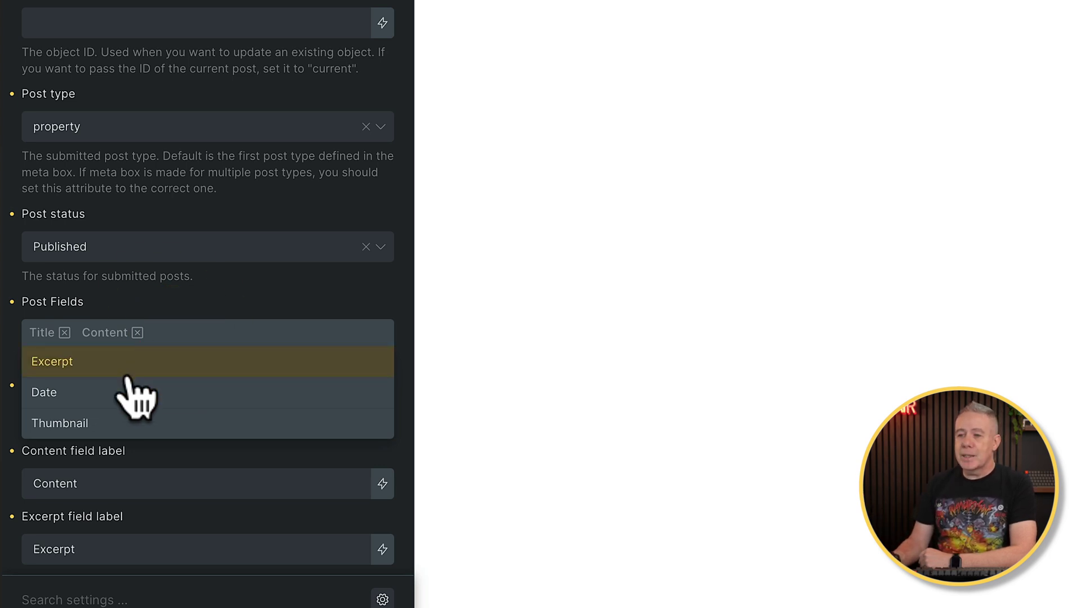
left_click(131, 423)
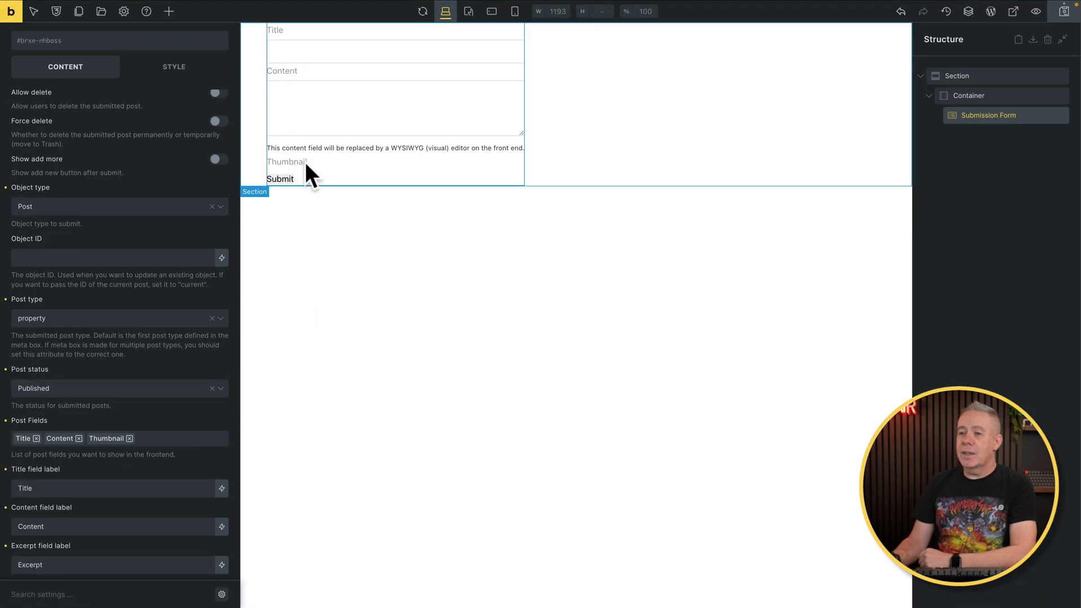
- Relabel the fields as Property name, Property description and Property Thumbnail
scroll(112, 500, "down", 5)
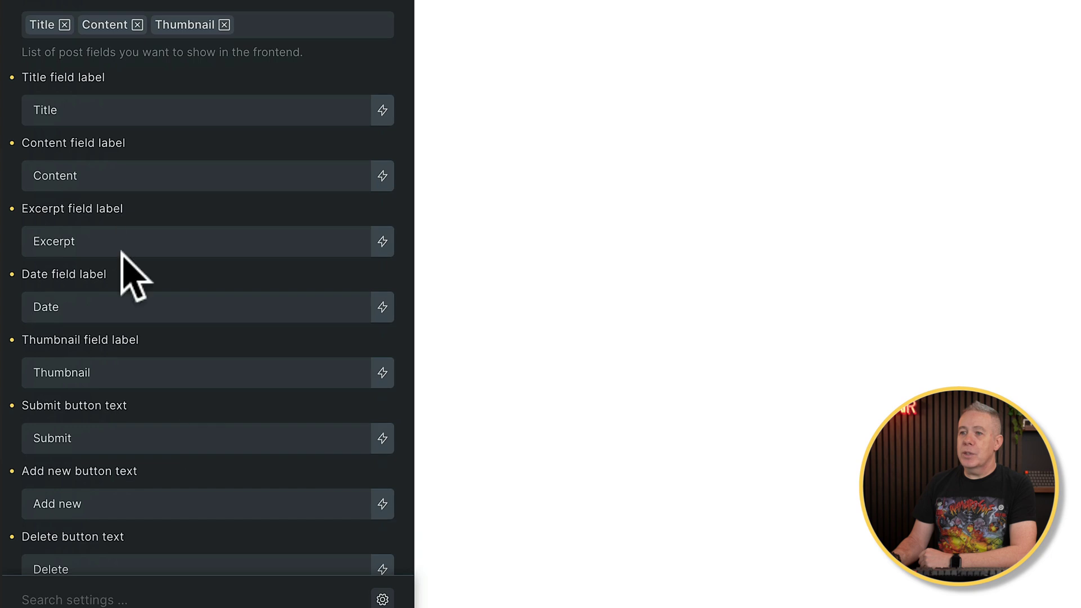
left_click_drag(82, 109, 36, 109)
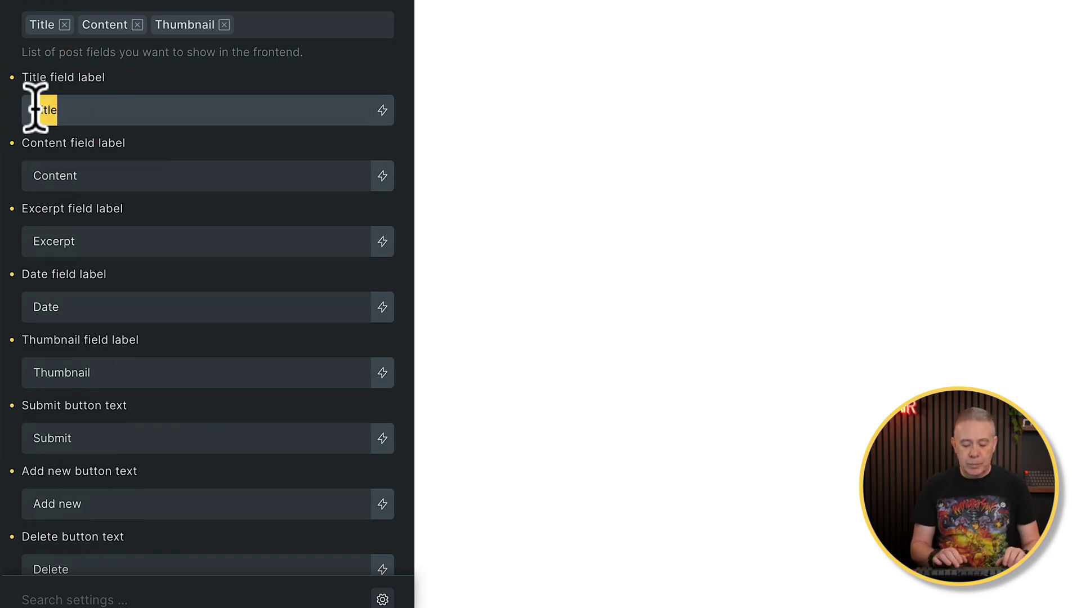
left_click_drag(111, 178, 25, 169)
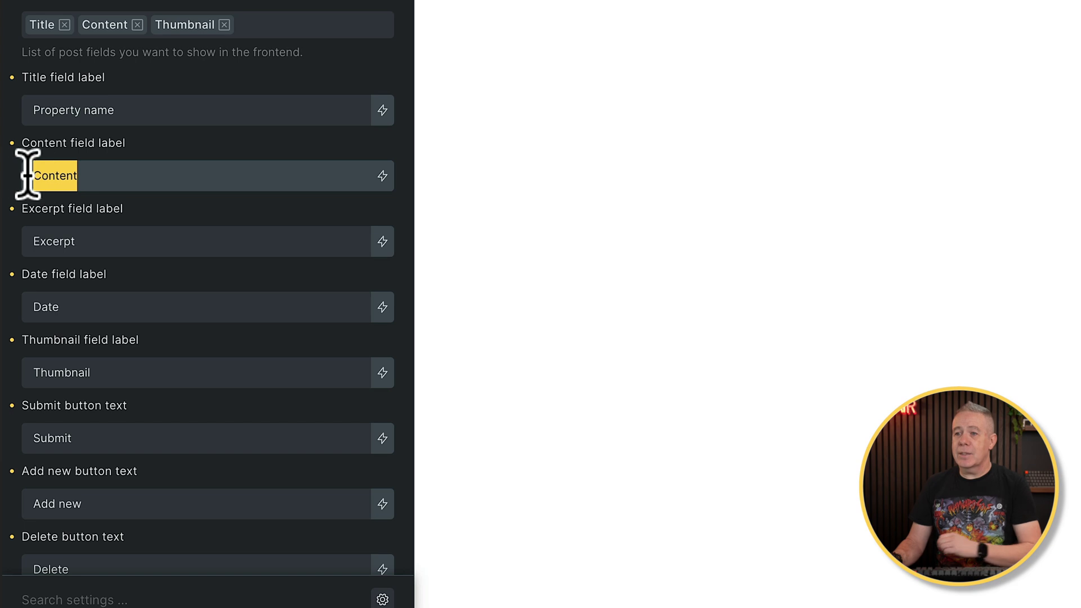
type("Property description")
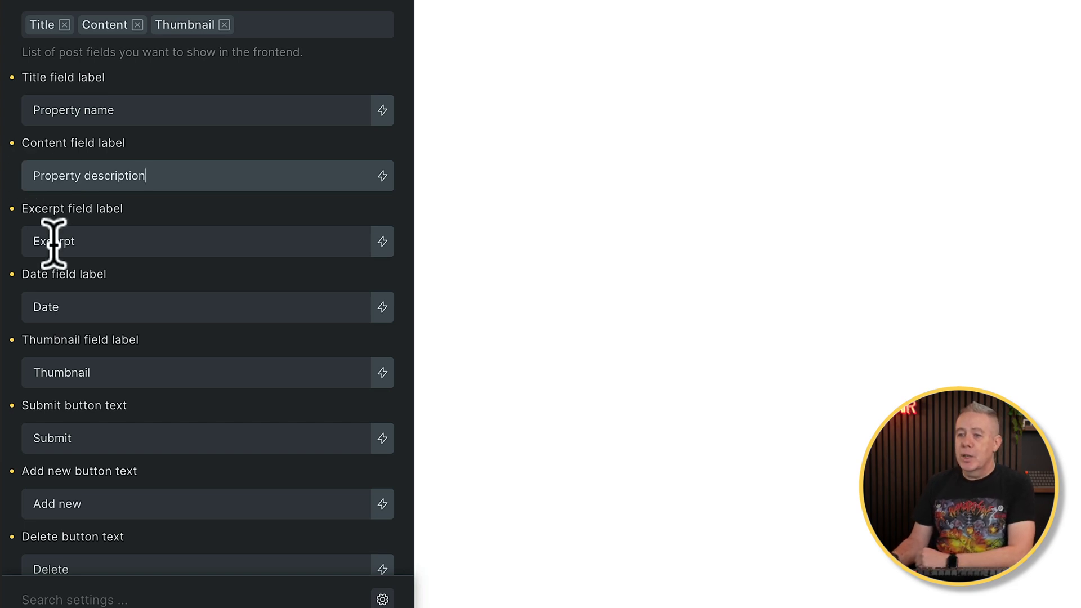
scroll(210, 340, "down", 2)
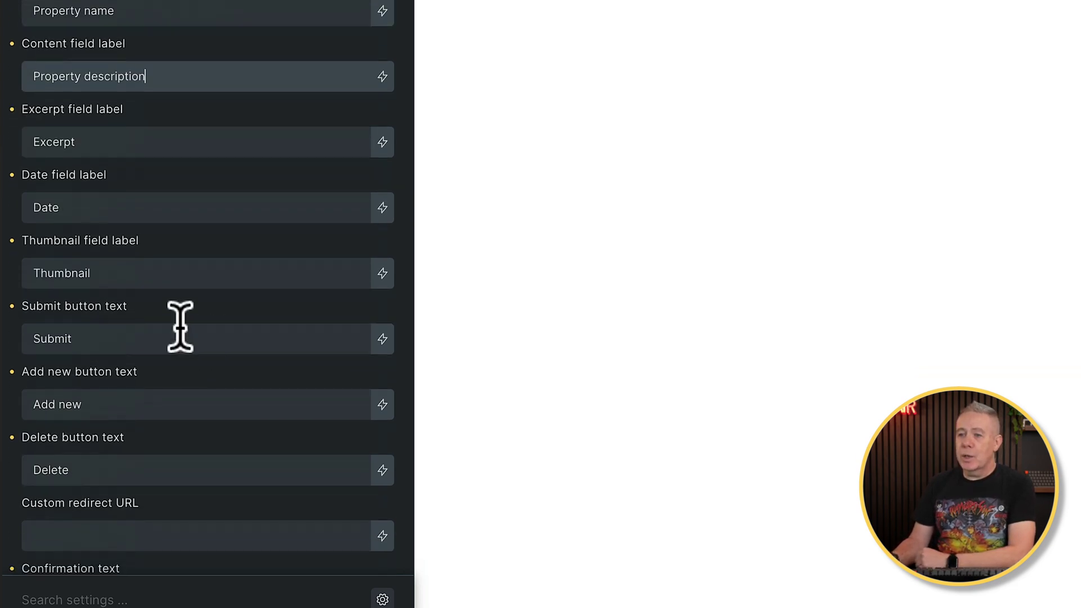
left_click(33, 273)
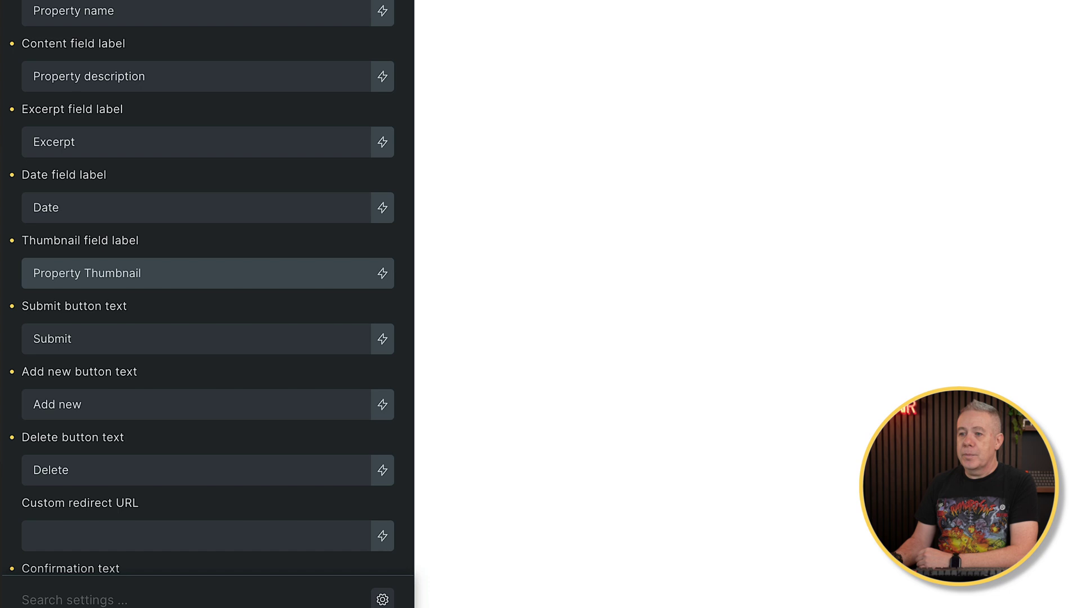
- Set button texts to Add Property, Add new property and Delete property, then preview
left_click_drag(92, 341, 24, 338)
type("Add Property")
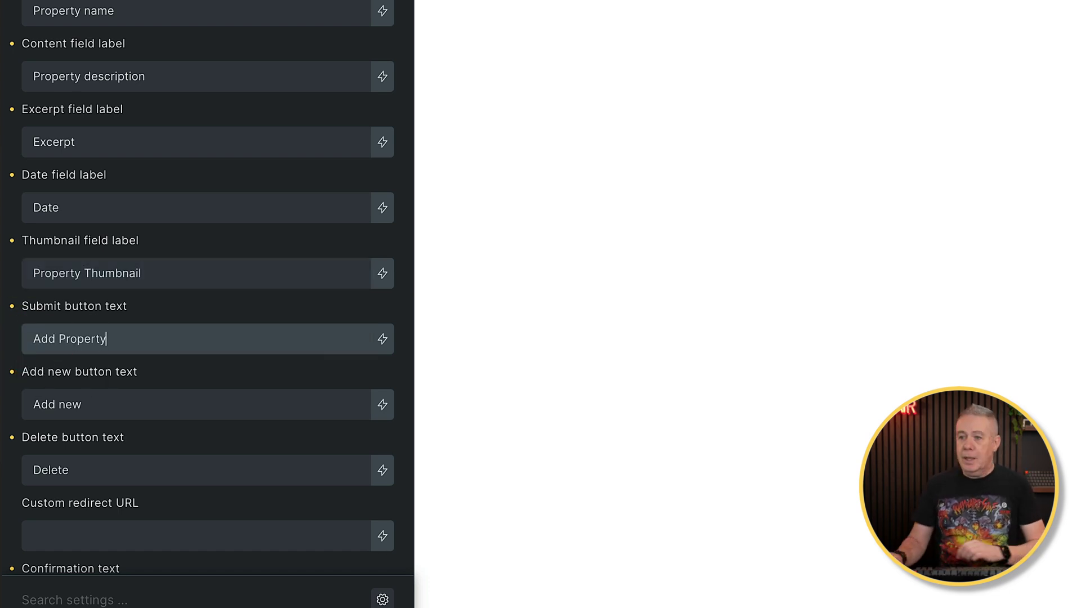
scroll(152, 386, "down", 1)
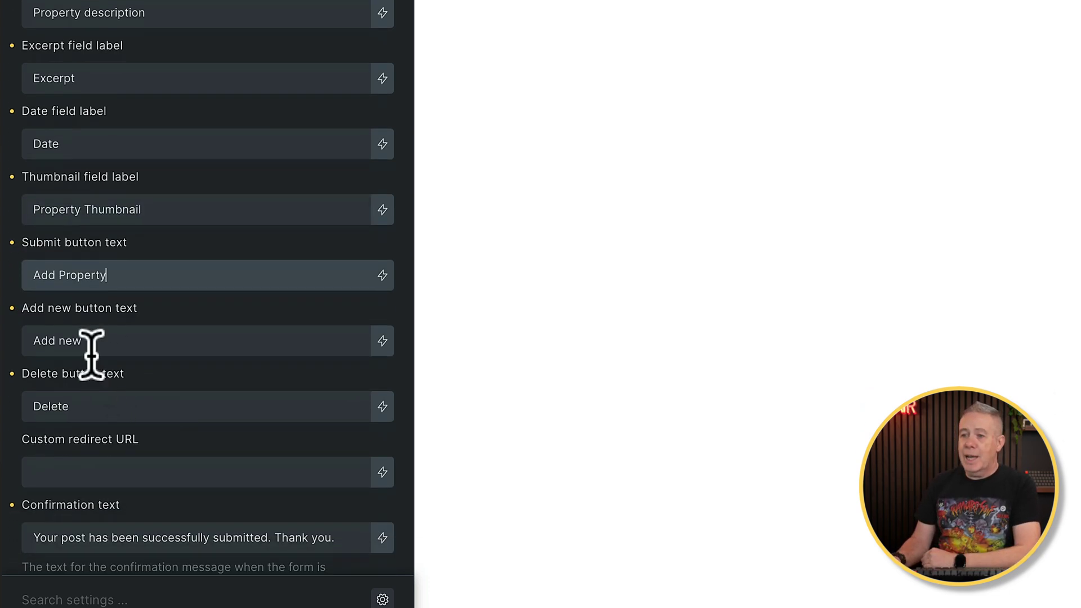
left_click(91, 341)
type("property")
left_click(150, 408)
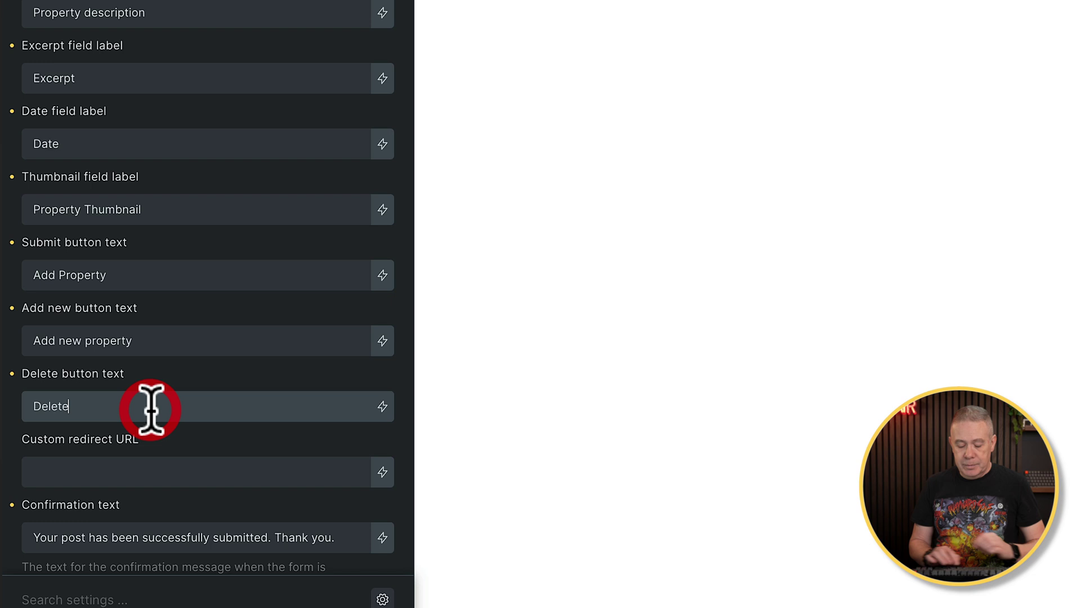
type("property")
scroll(150, 408, "down", 1)
scroll(24, 470, "down", 1)
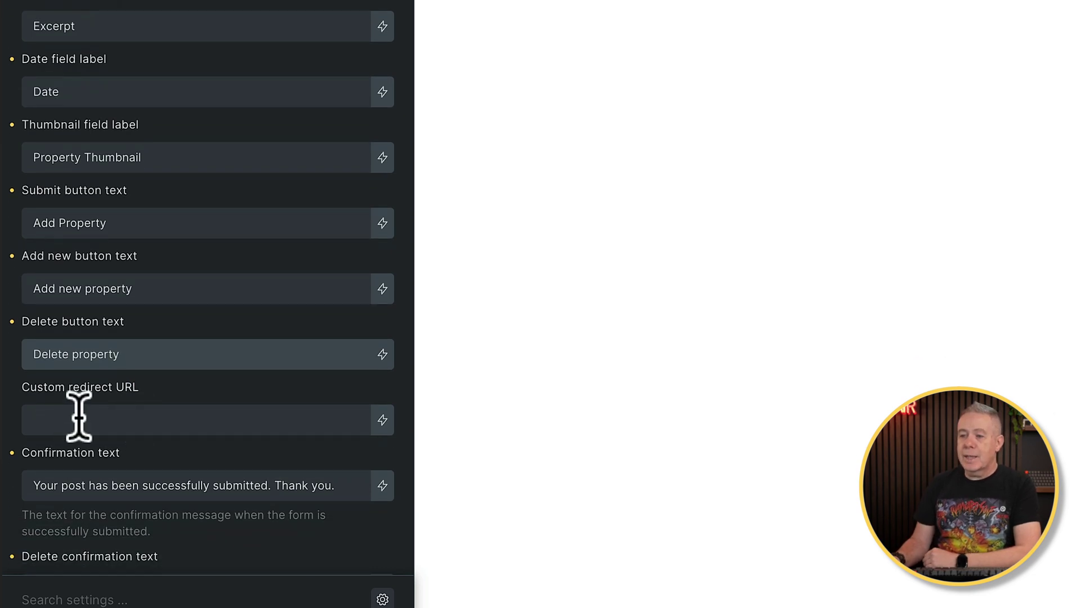
scroll(79, 417, "down", 3)
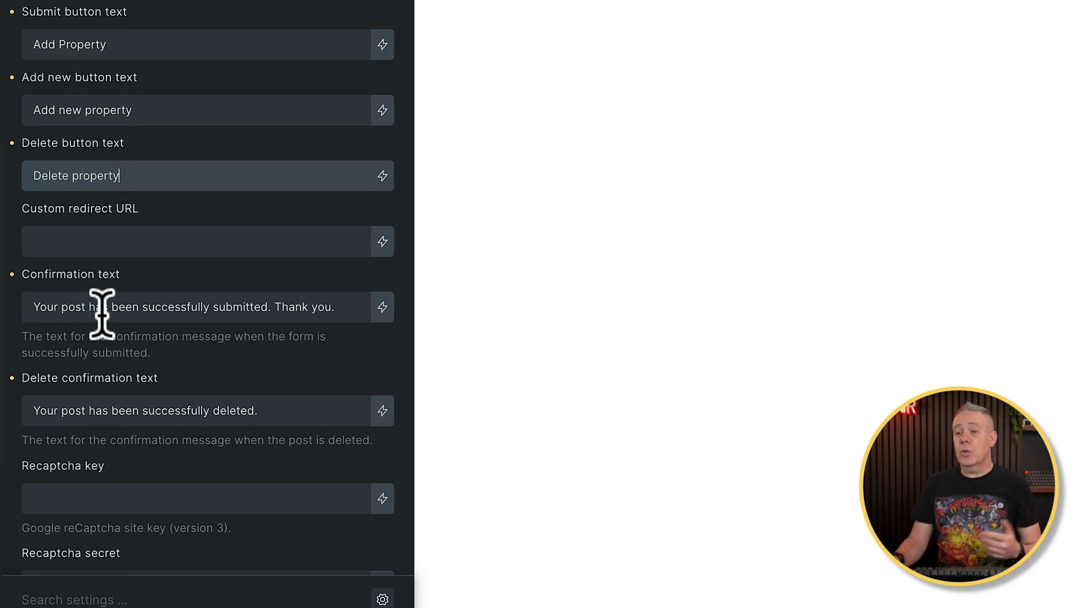
scroll(101, 314, "down", 1)
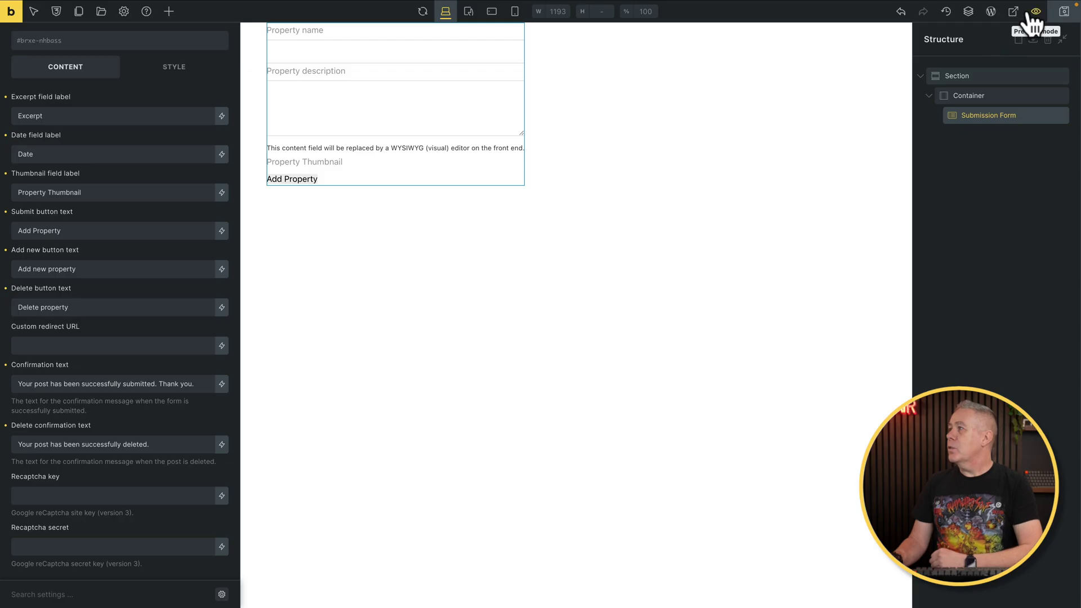
left_click(1014, 12)
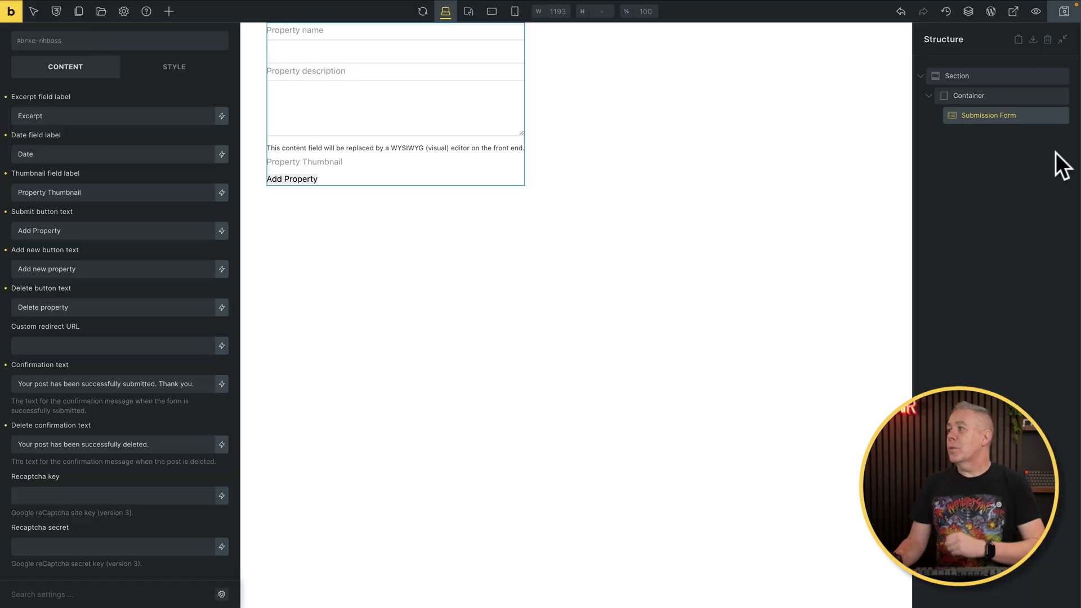
- Set the Submission Form's width to 100%
left_click(994, 116)
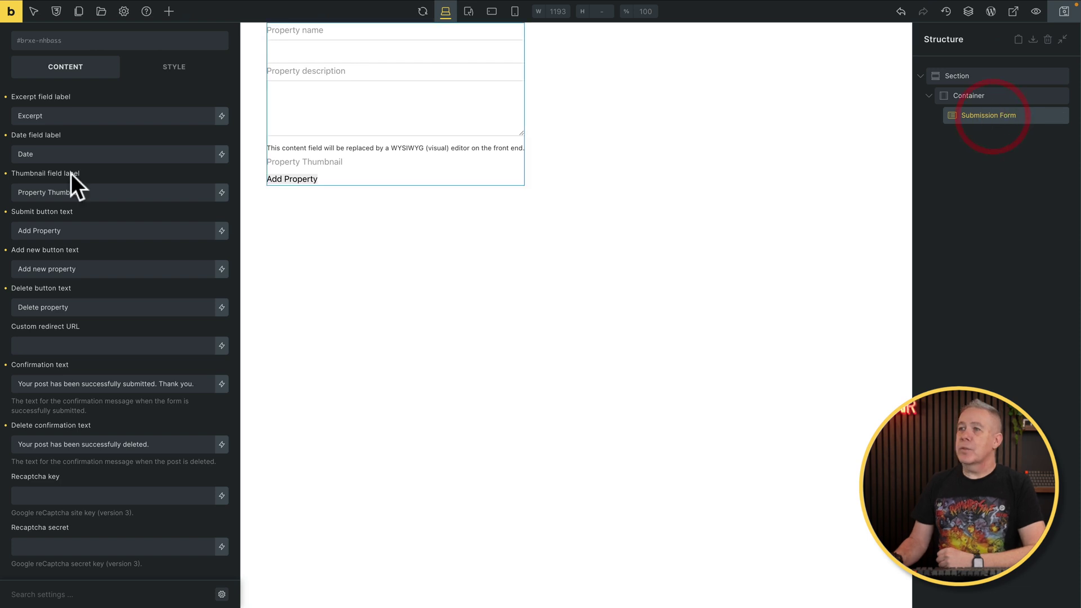
left_click(169, 74)
left_click(84, 138)
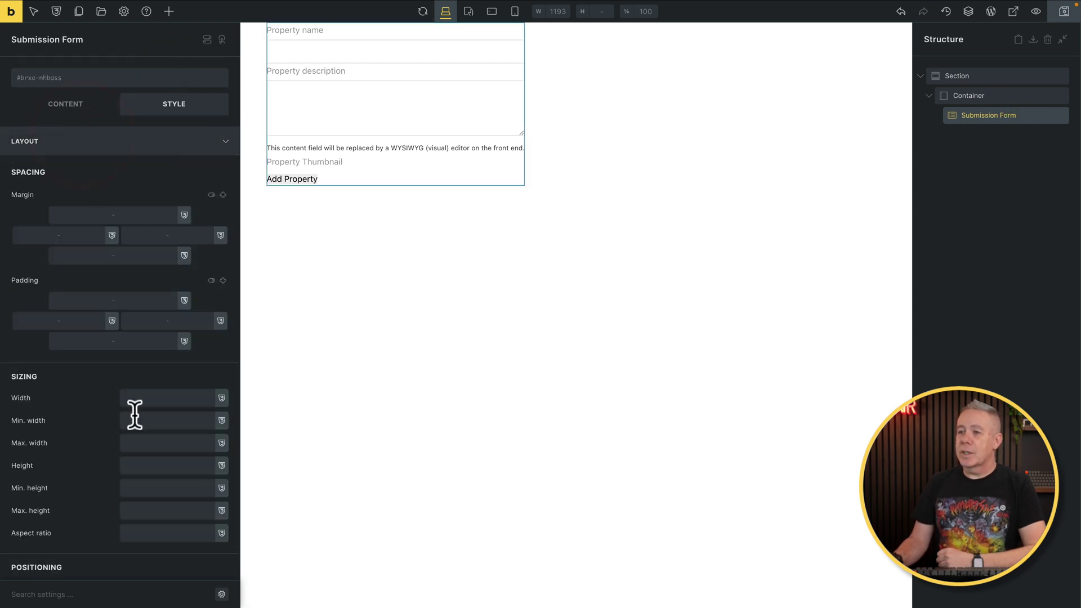
left_click(150, 399)
type("100%")
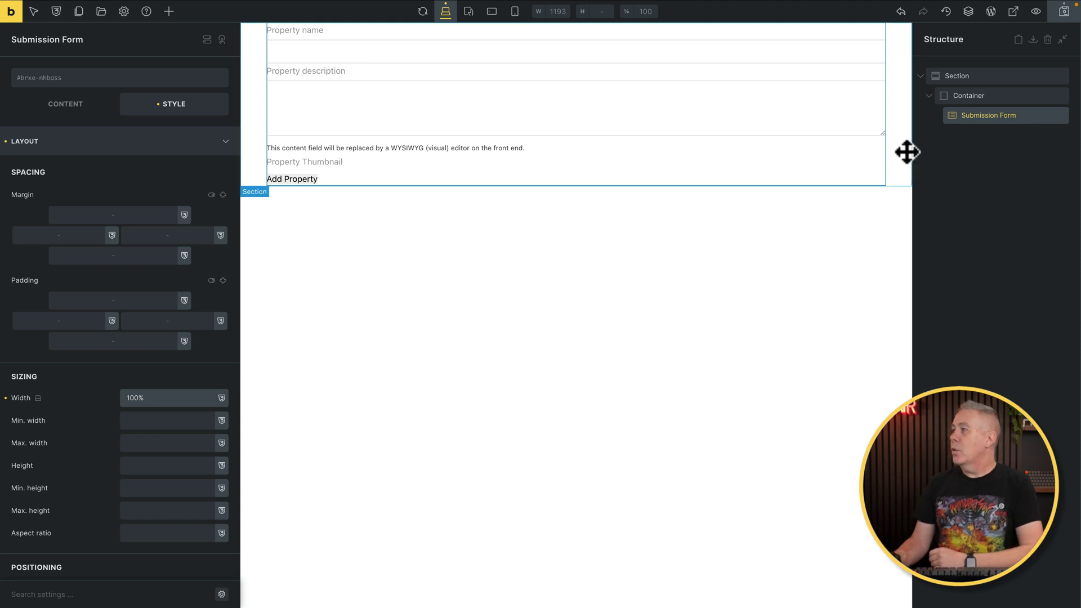
- Give the form's section 5rem top and bottom margins
left_click(1000, 77)
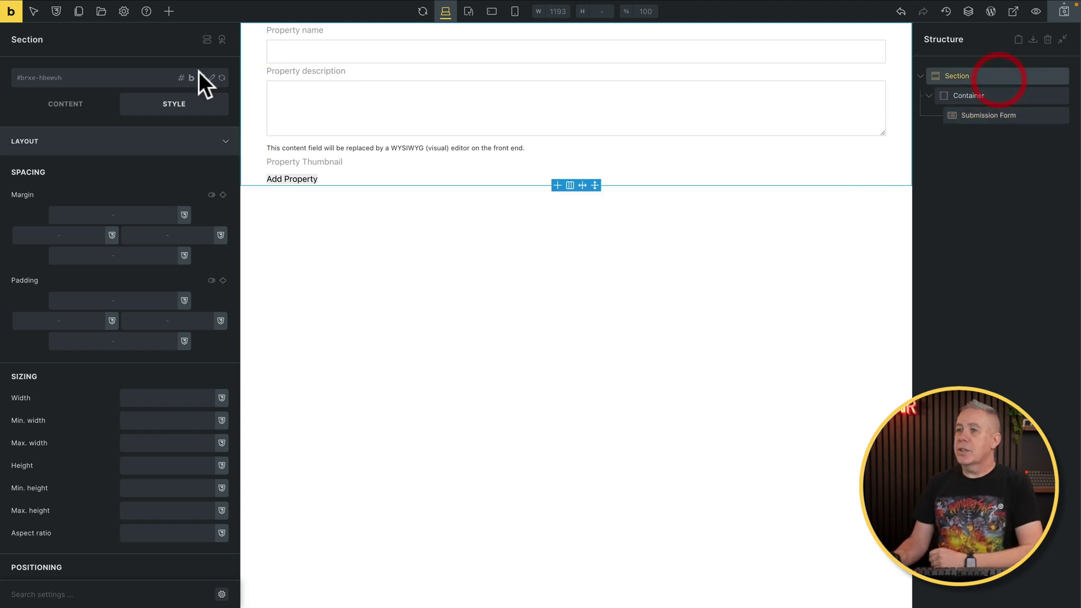
left_click(223, 195)
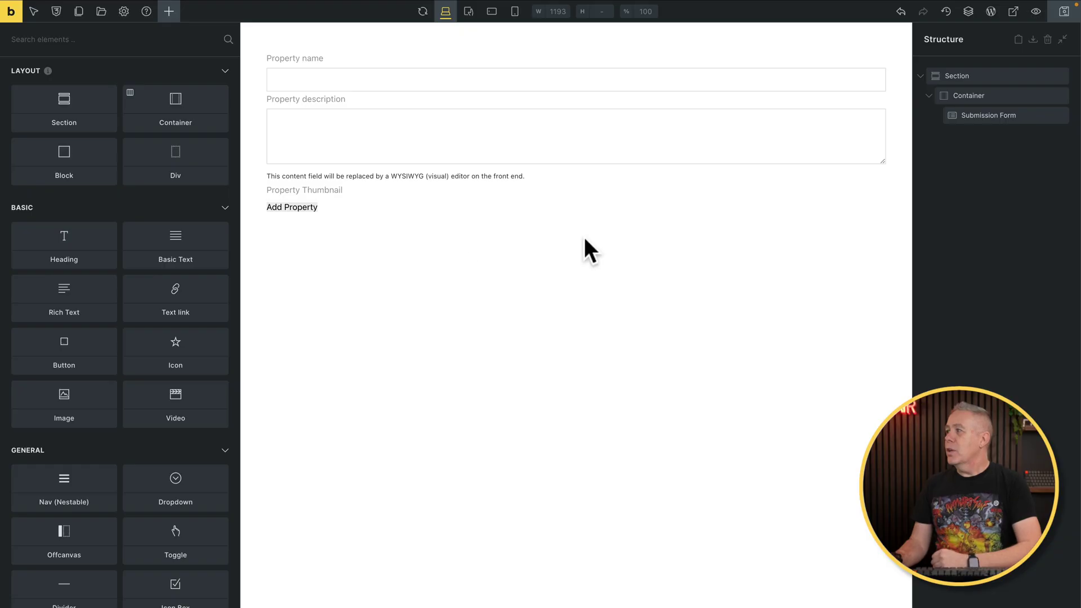
left_click(1007, 119)
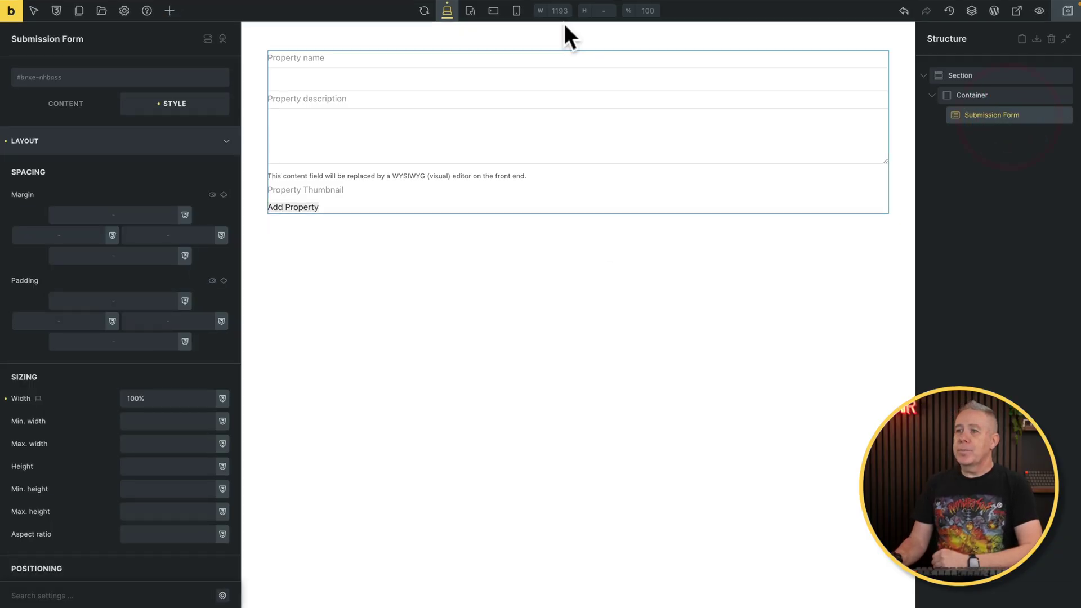
left_click(60, 102)
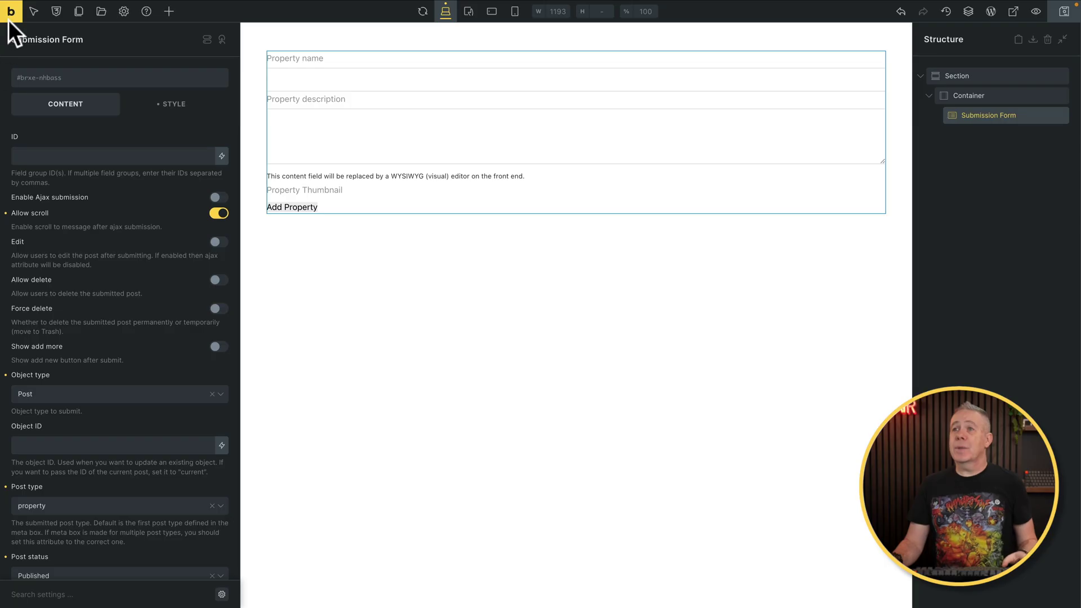
left_click(11, 22)
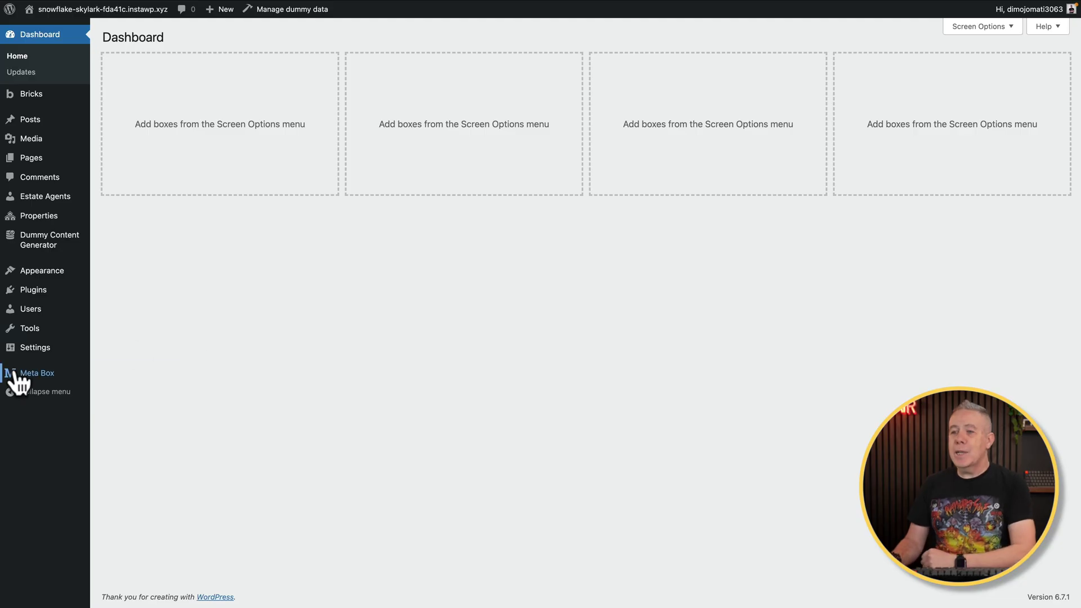
- Copy the Additional Property Fields group ID 'additional-property-fields'
mouse_move(16, 377)
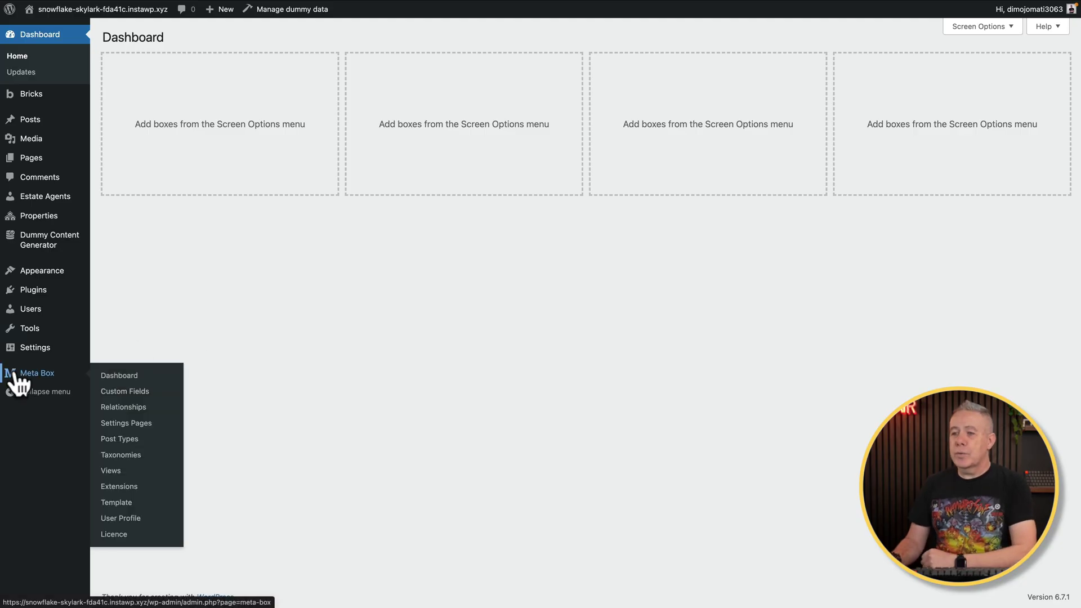
left_click(115, 391)
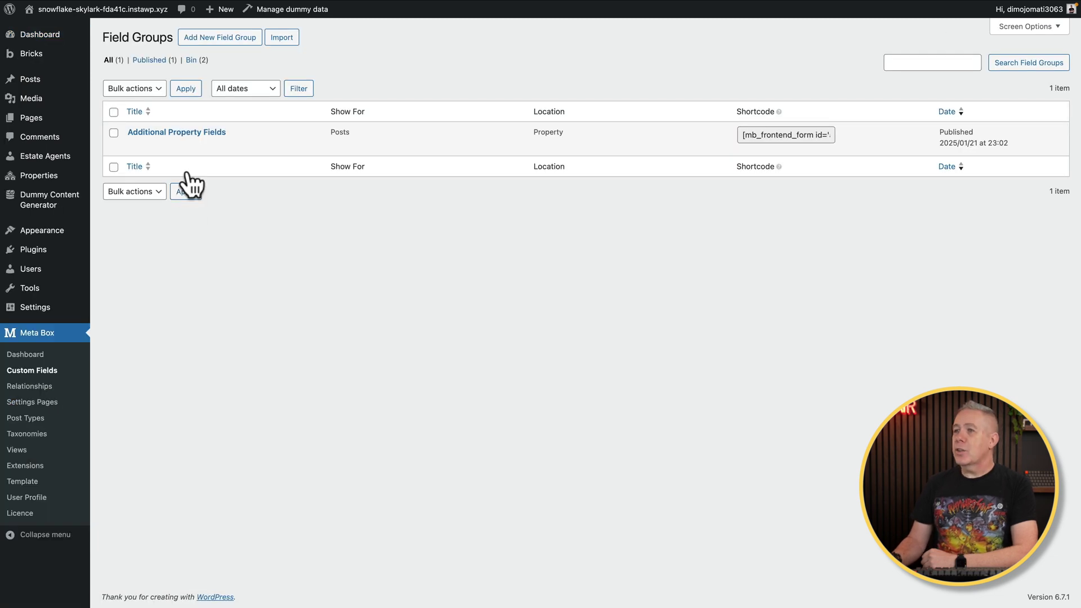
left_click(186, 133)
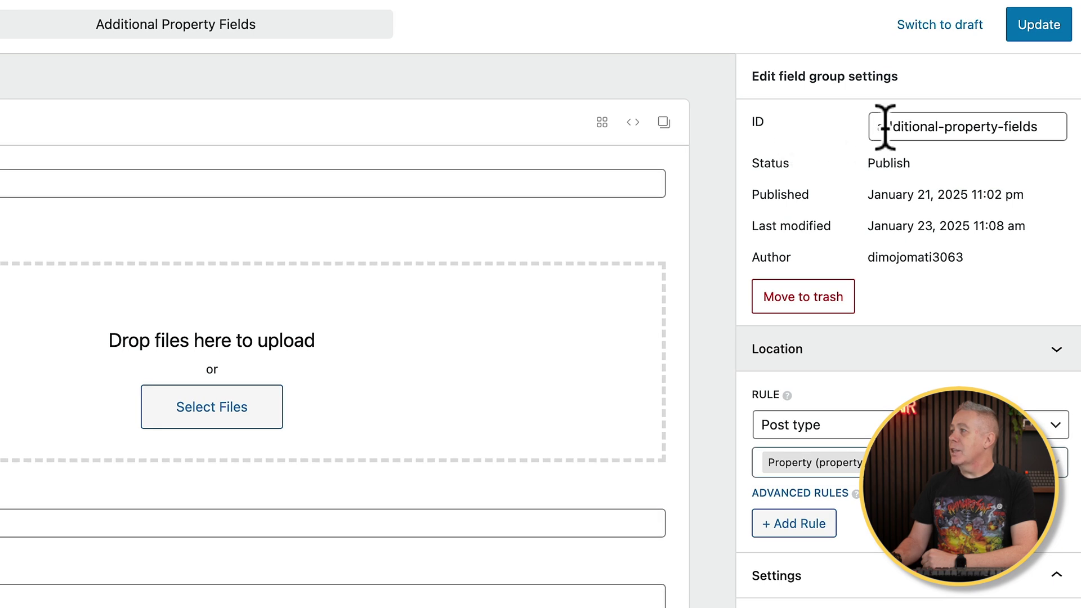
triple_click(904, 126)
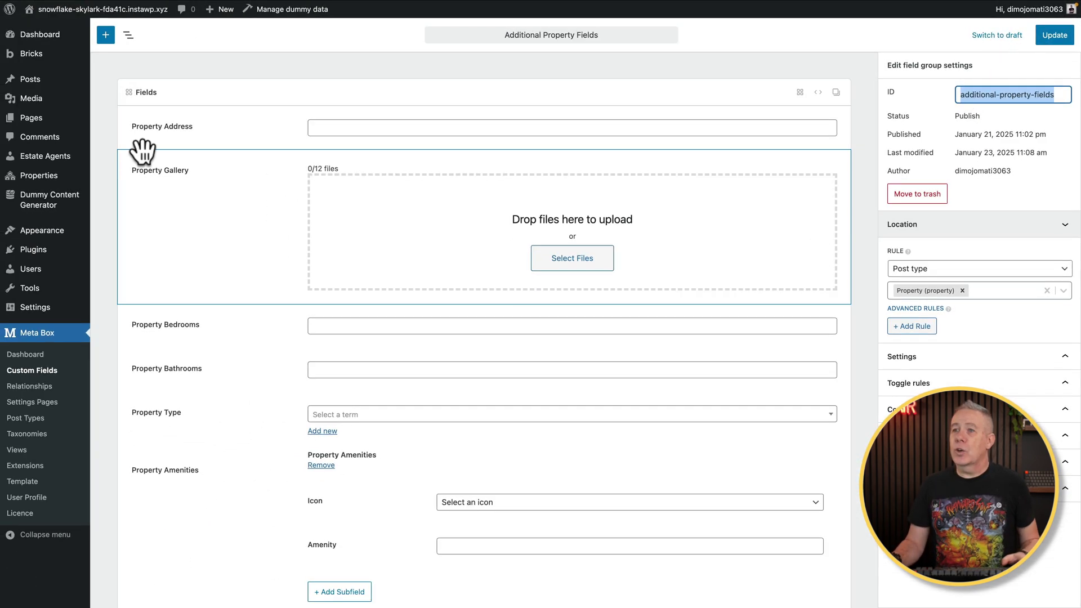
left_click(34, 118)
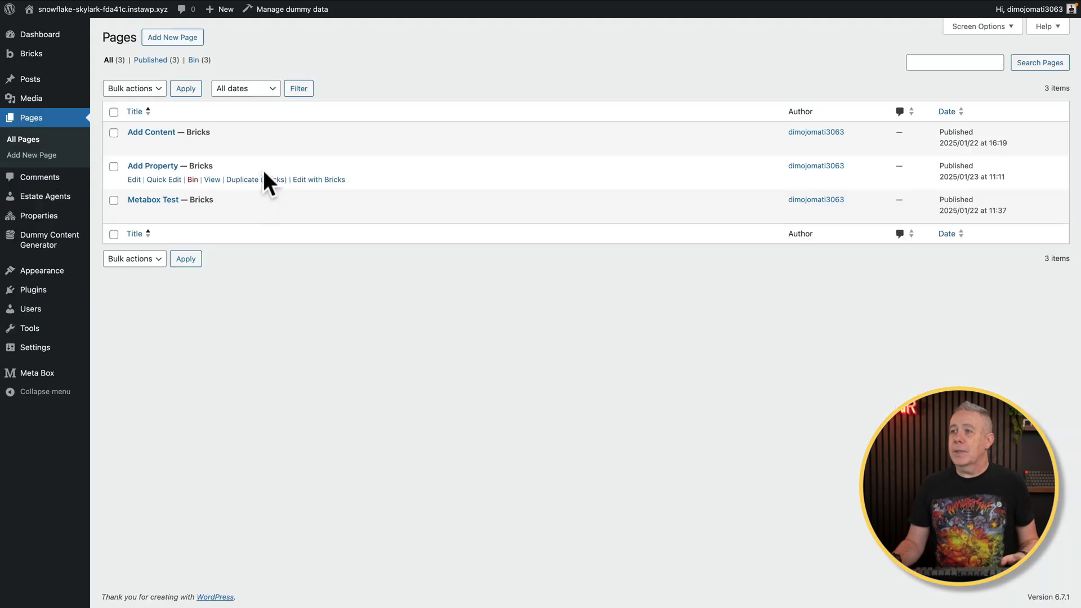
- Paste 'additional-property-fields' into the Submission Form's ID setting in Bricks and save
left_click(307, 180)
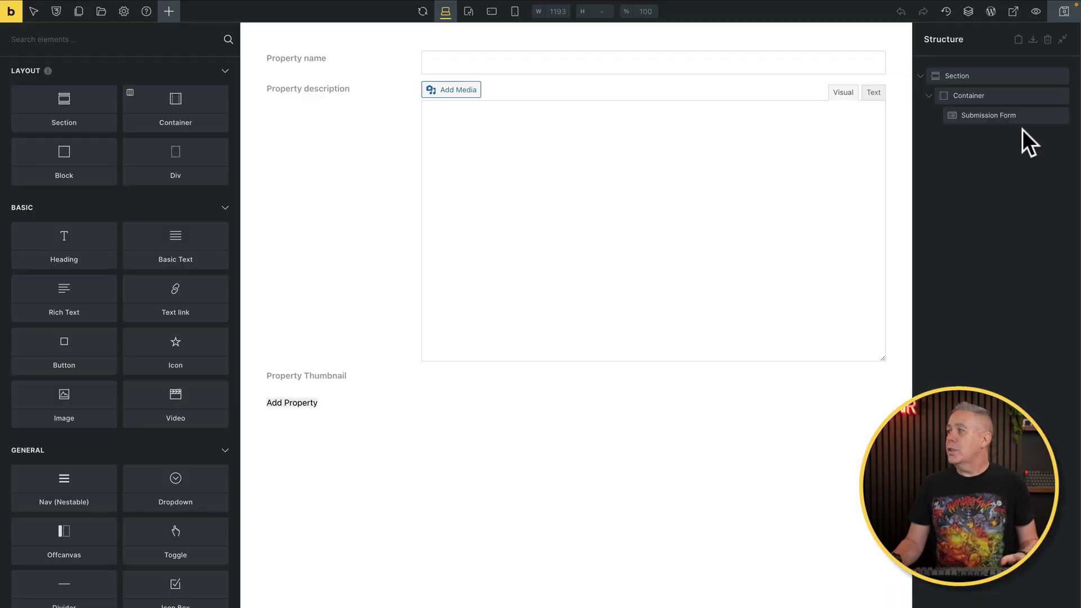
left_click(999, 115)
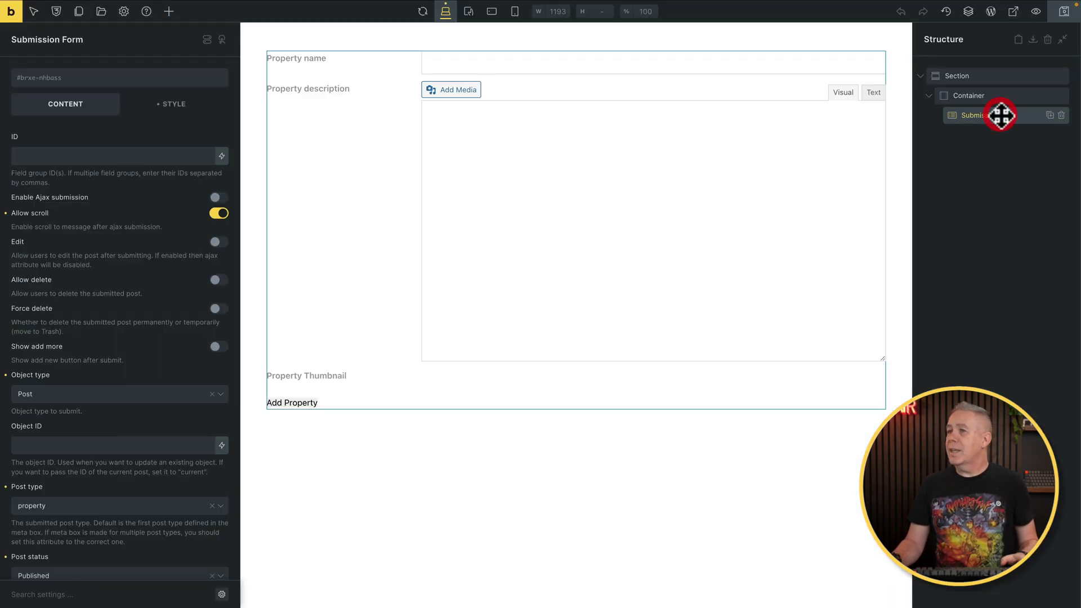
left_click(81, 156)
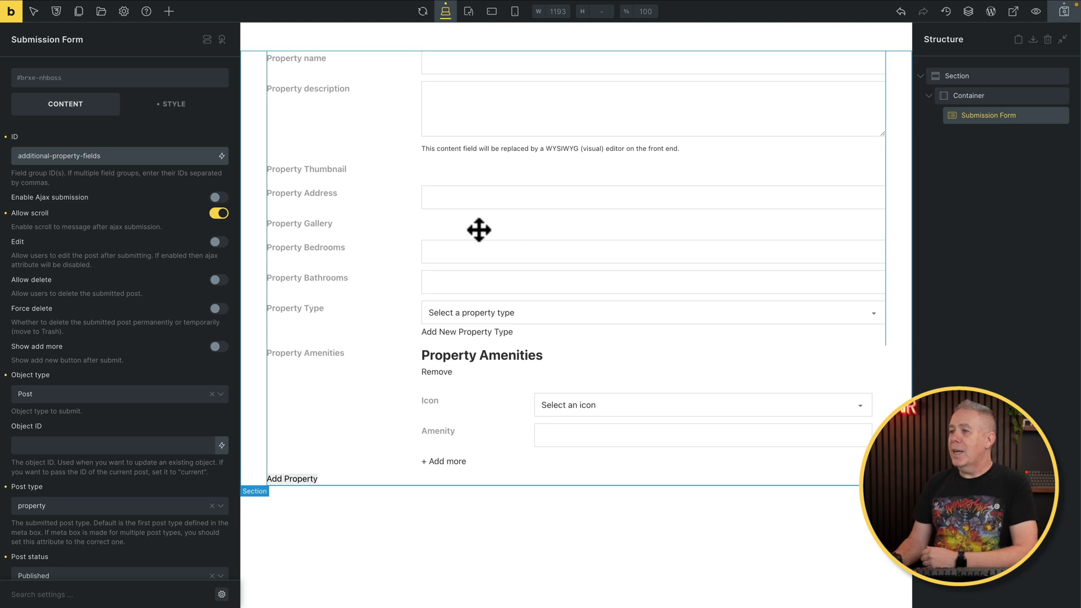
left_click(1065, 12)
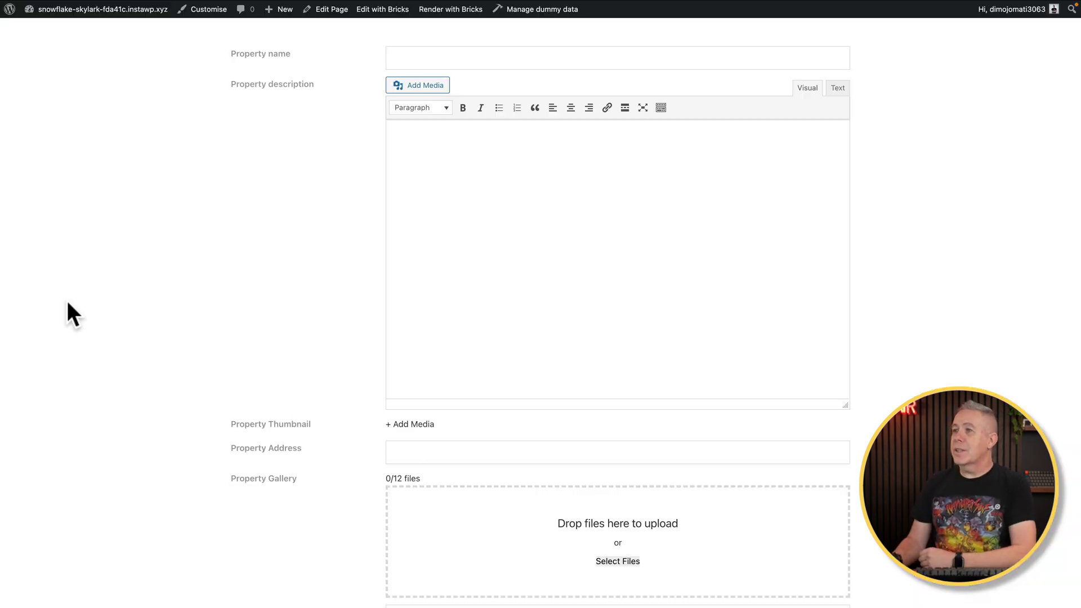
- On the live form, add a second amenity entry and set the first icon to affiliatetheme
scroll(67, 301, "down", 5)
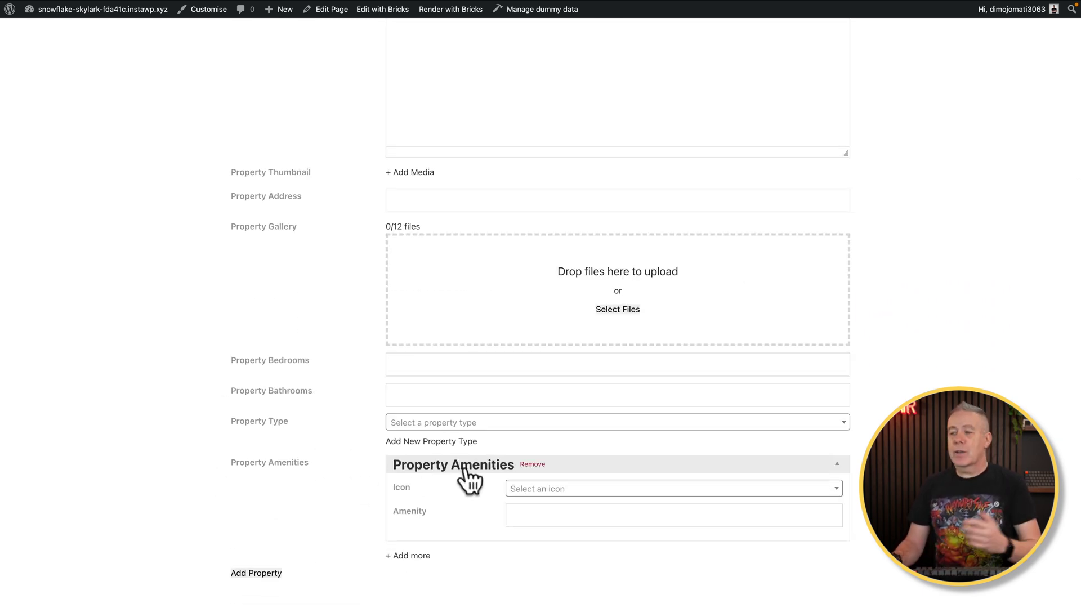
left_click(422, 556)
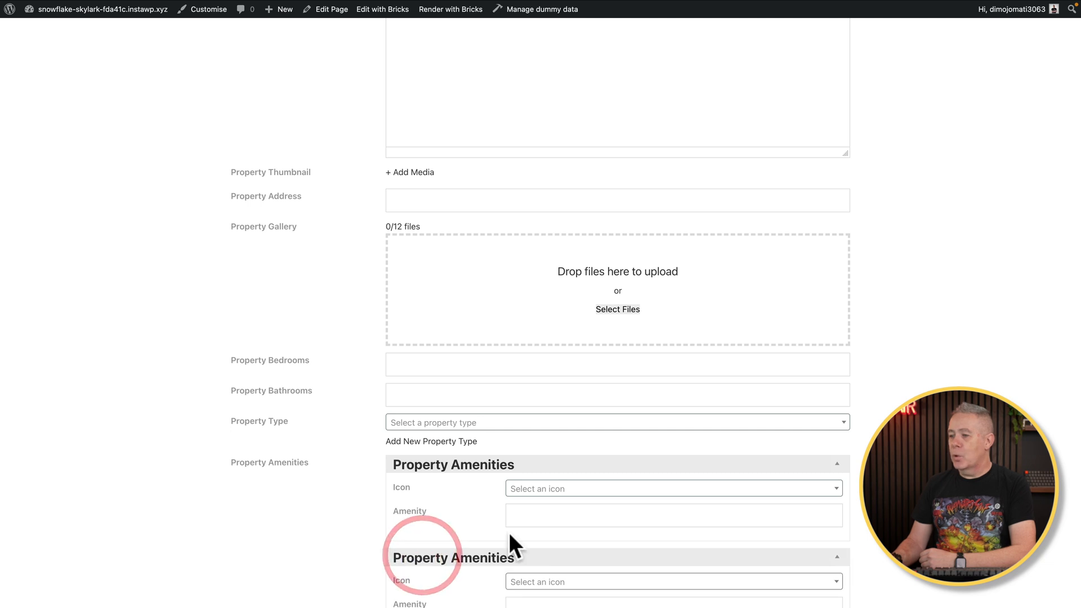
scroll(509, 542, "down", 3)
left_click(528, 398)
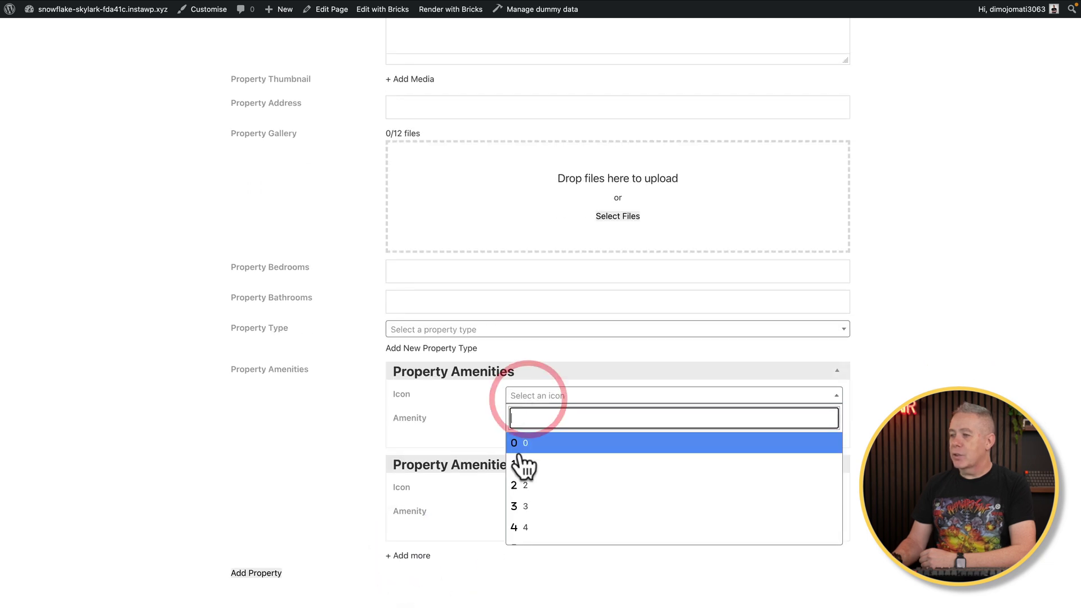
scroll(518, 484, "down", 1)
left_click(537, 484)
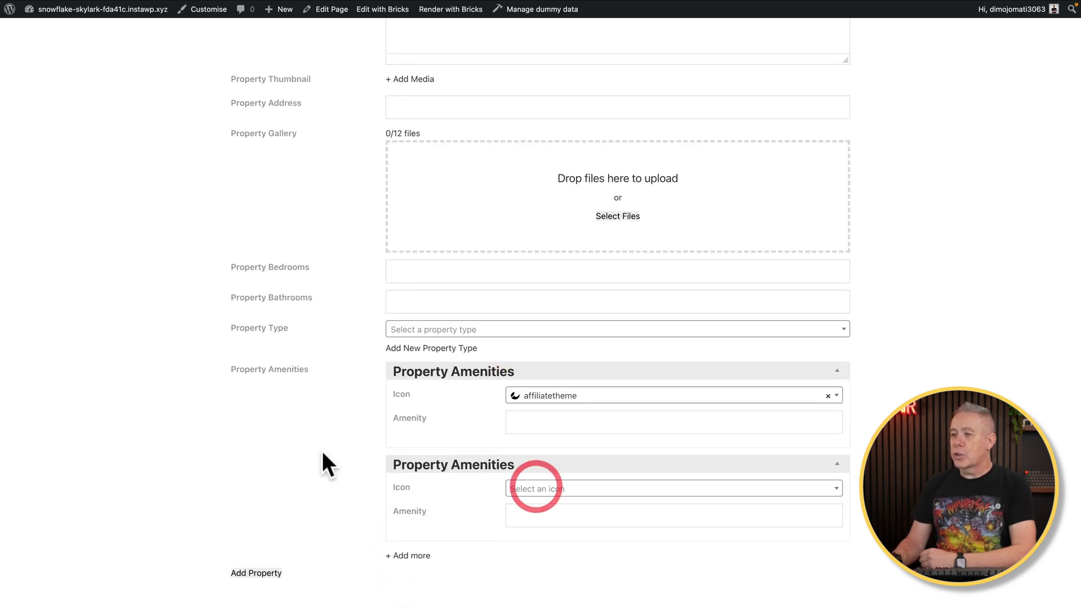
left_click(322, 450)
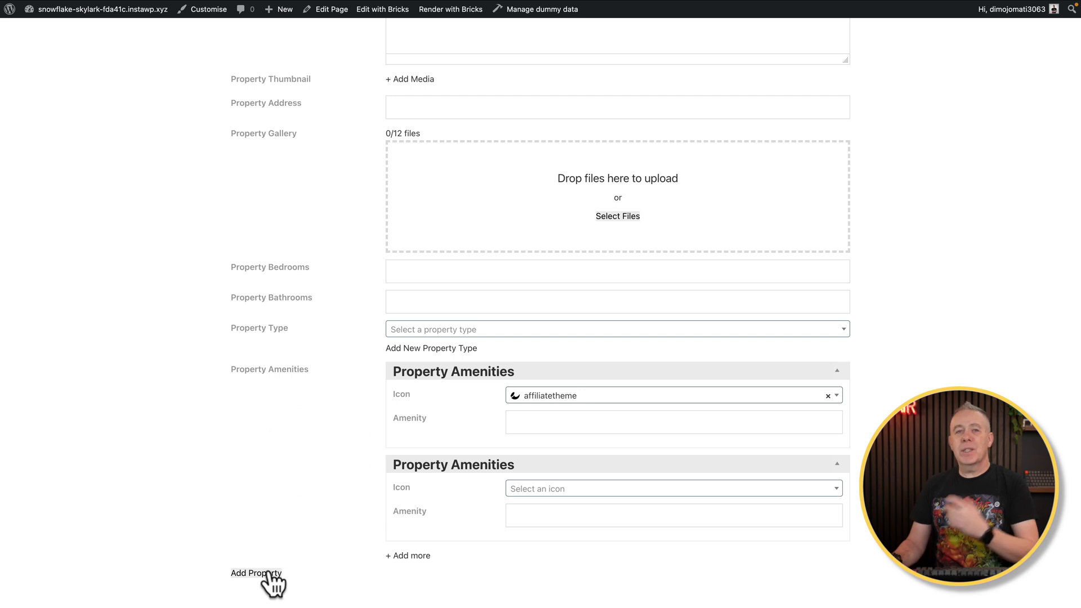
scroll(339, 463, "up", 6)
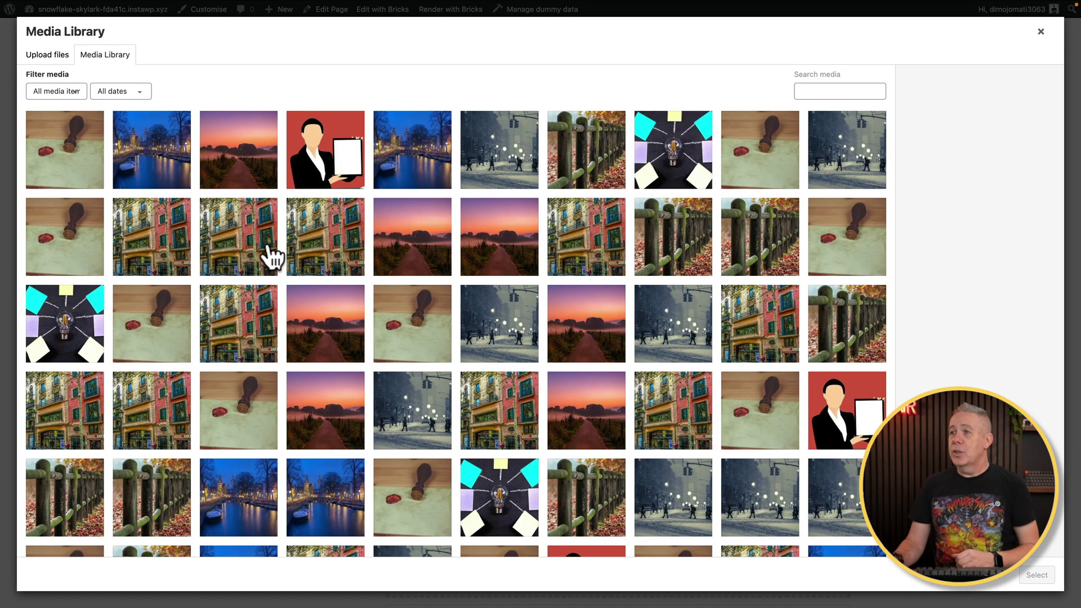
- Choose the sunset image as the property thumbnail, then try adding property gallery files
left_click(494, 268)
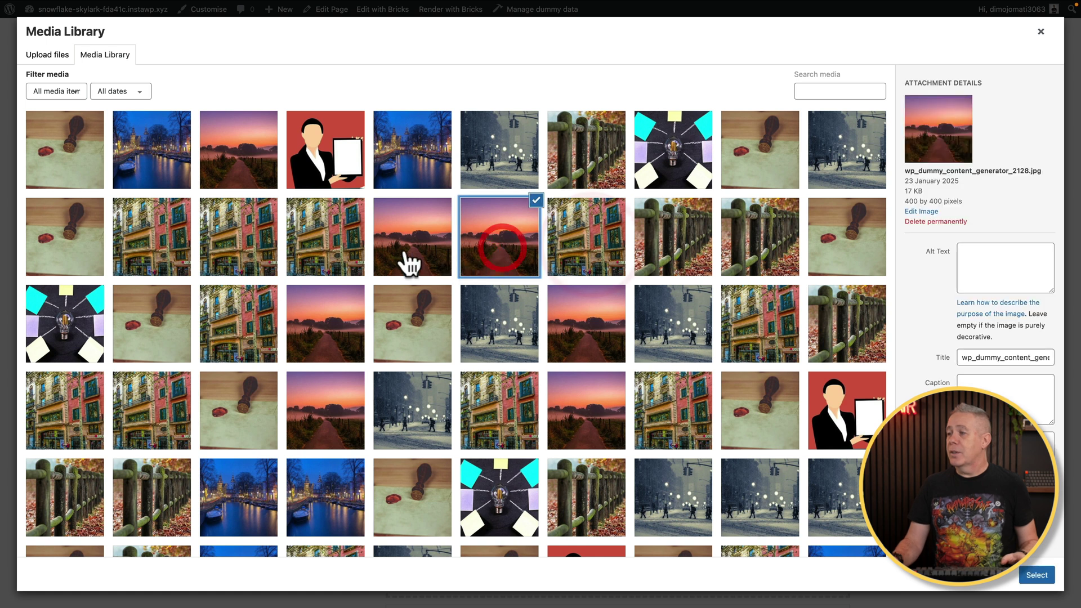
left_click(1037, 575)
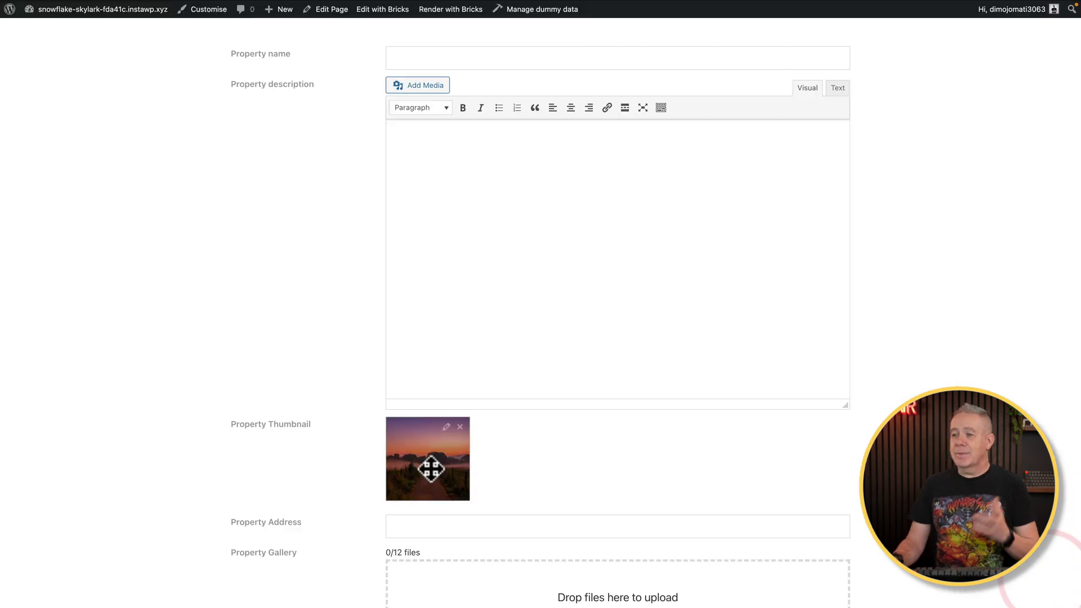
scroll(448, 442, "down", 3)
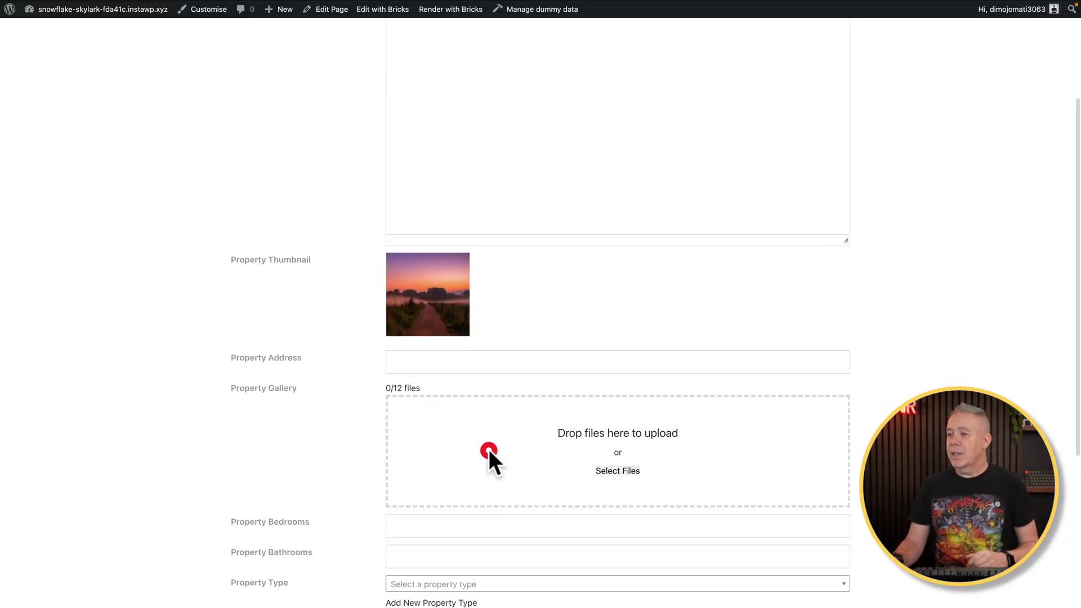
left_click(609, 471)
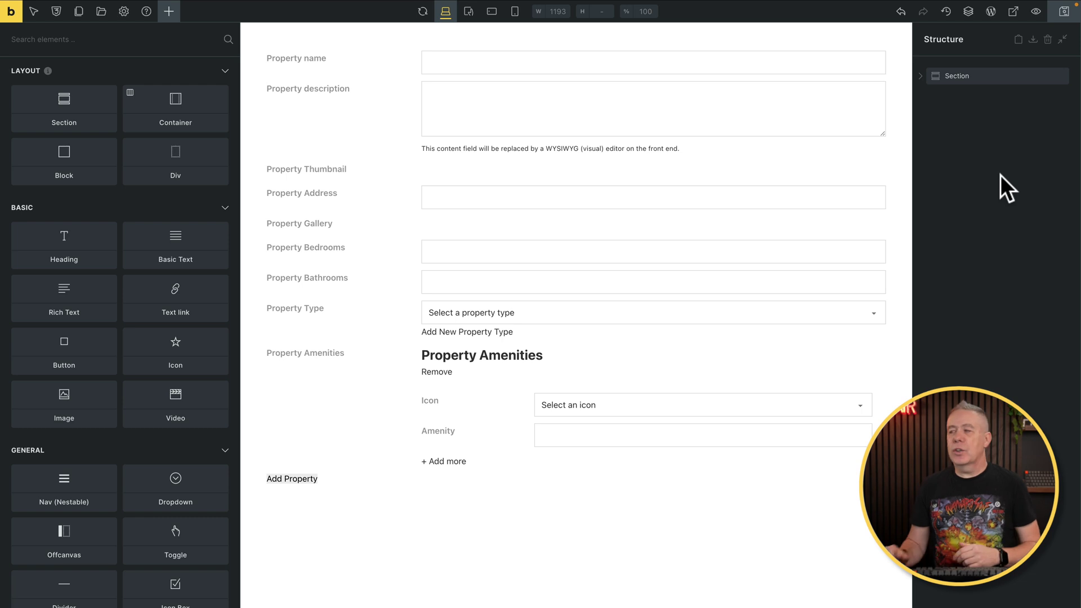
- Add a new section with a container and move it above the form section
left_click(1033, 109)
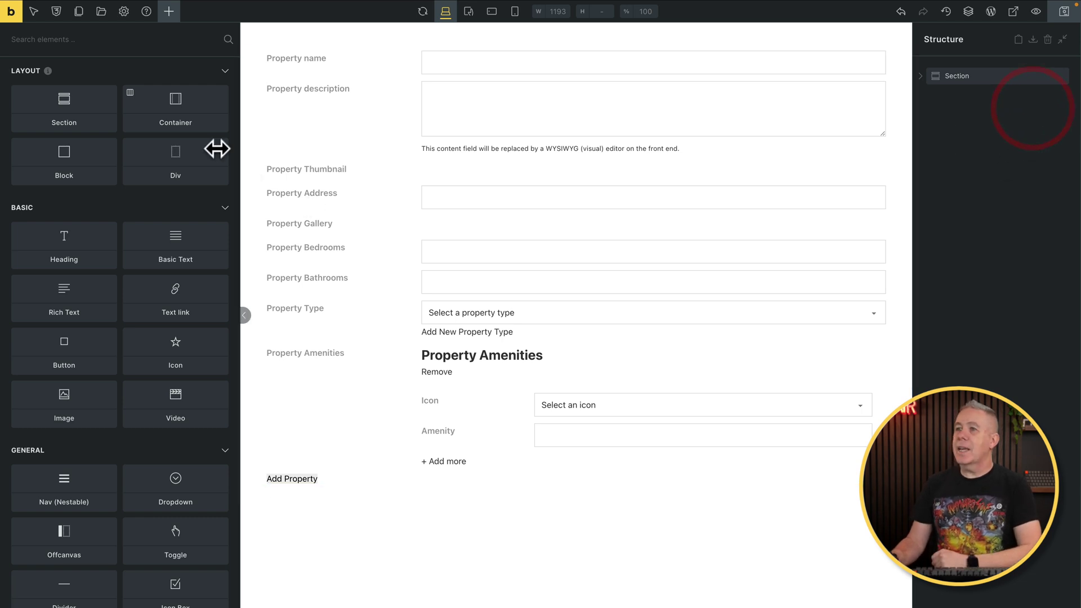
left_click(72, 102)
left_click(1012, 96)
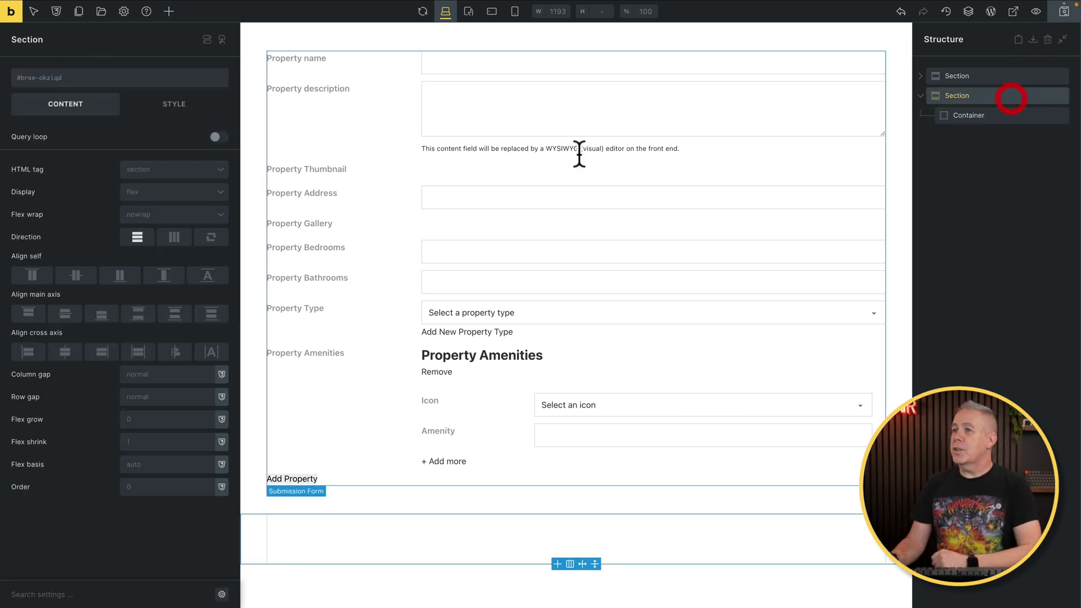
left_click(175, 116)
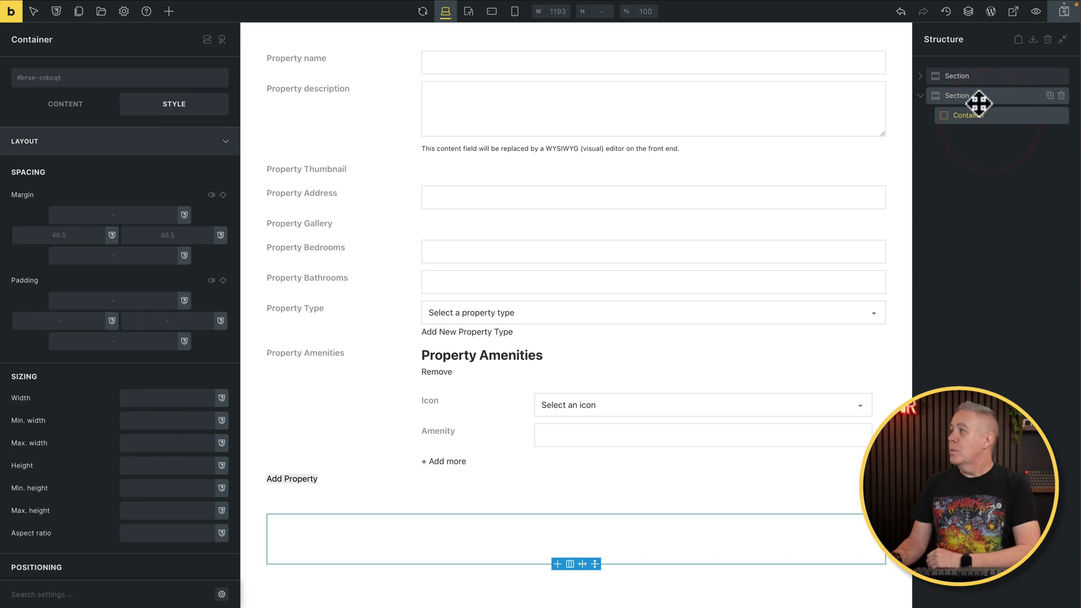
mouse_move(978, 96)
left_mouse_down()
mouse_move(973, 74)
mouse_move(985, 76)
left_mouse_up()
left_click(984, 90)
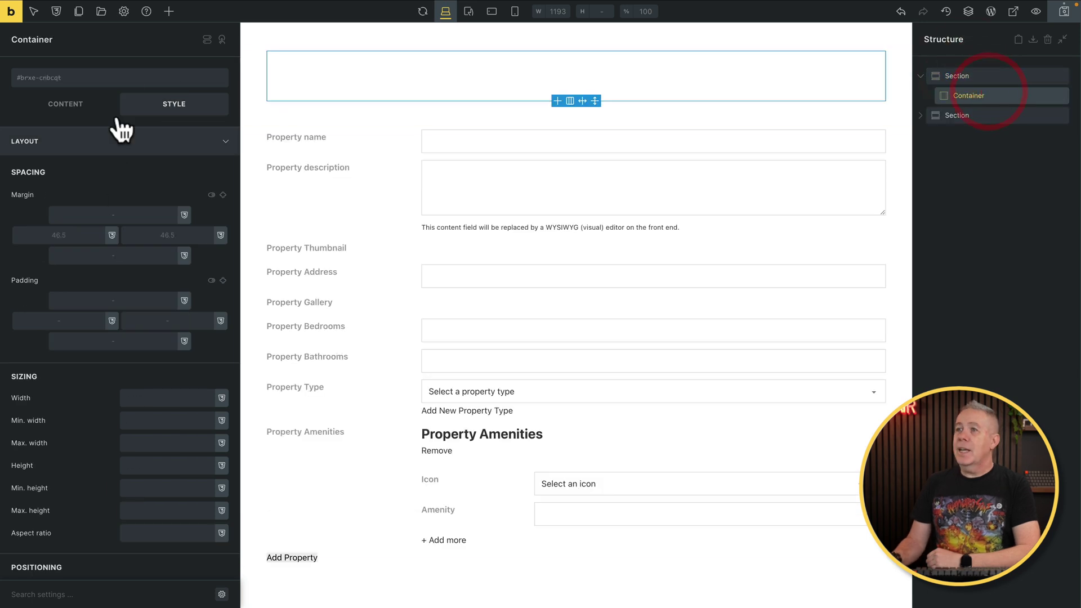
- Insert a User Dashboard element into the new container with 100% width
left_click(169, 12)
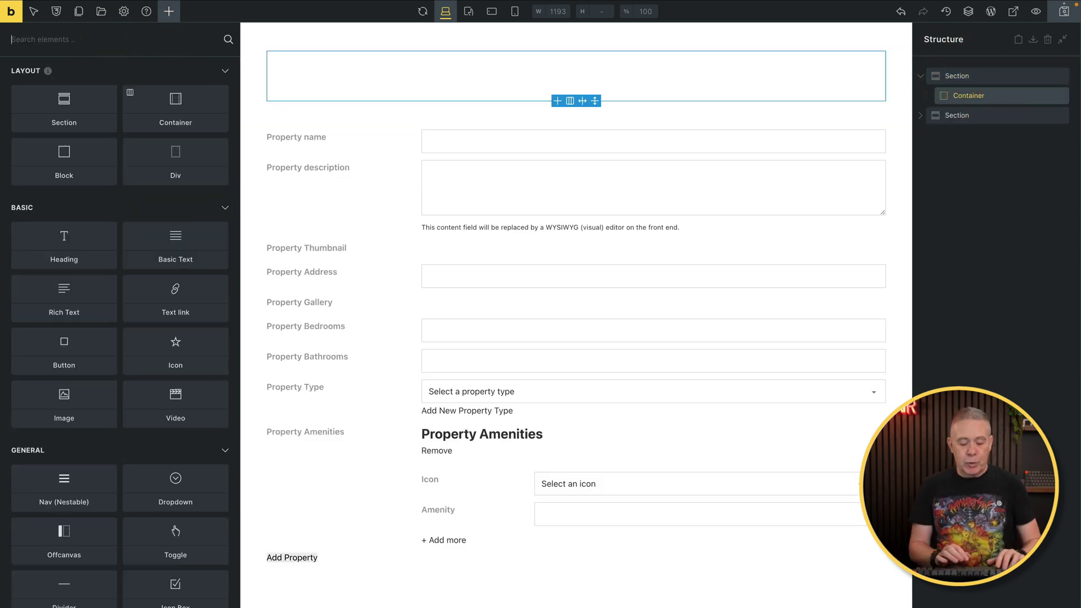
type("dash")
left_click(62, 107)
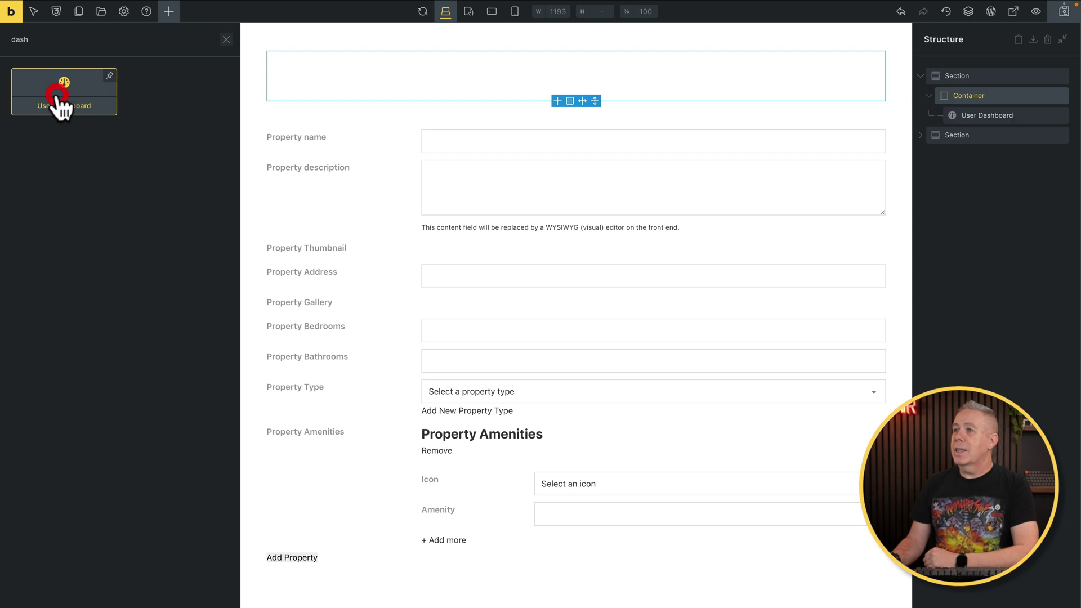
left_click(188, 108)
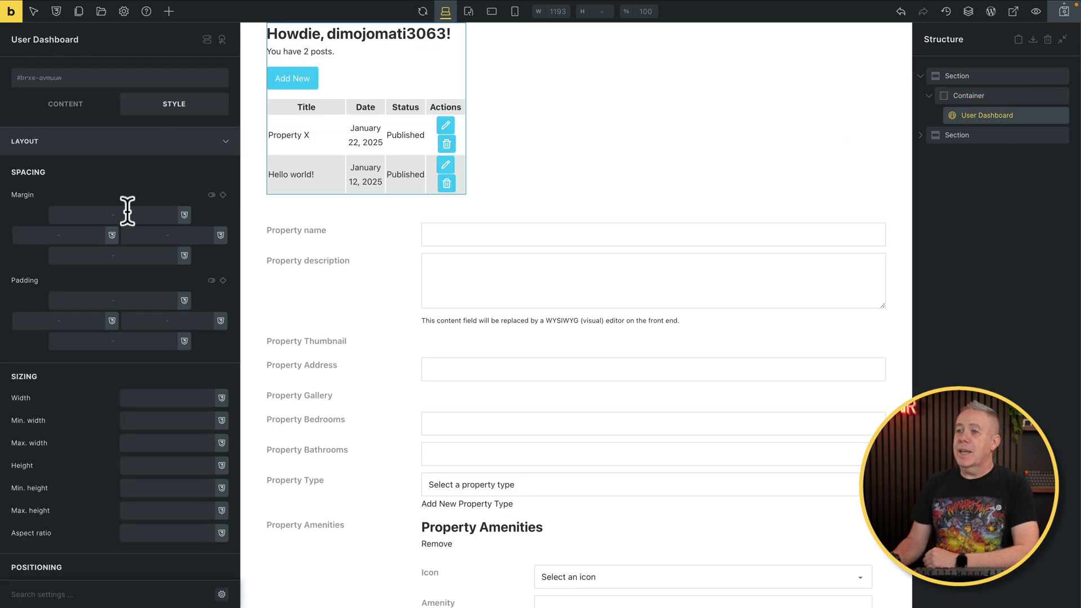
left_click(146, 398)
type("100%")
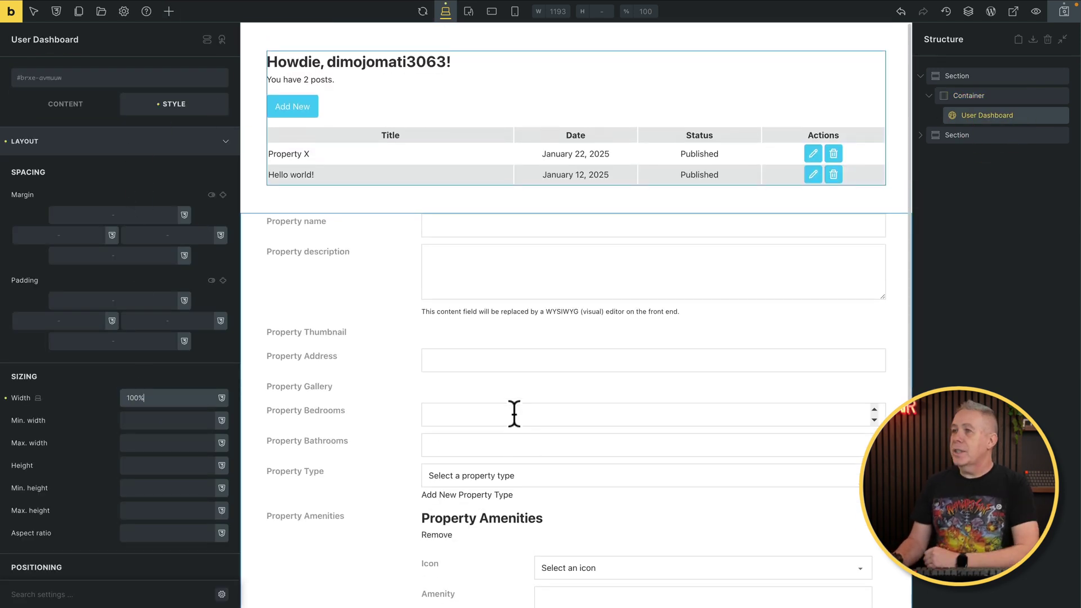
- Set the dashboard's edit page to Add Property, object type Post, post type property
left_click(994, 115)
left_click(73, 108)
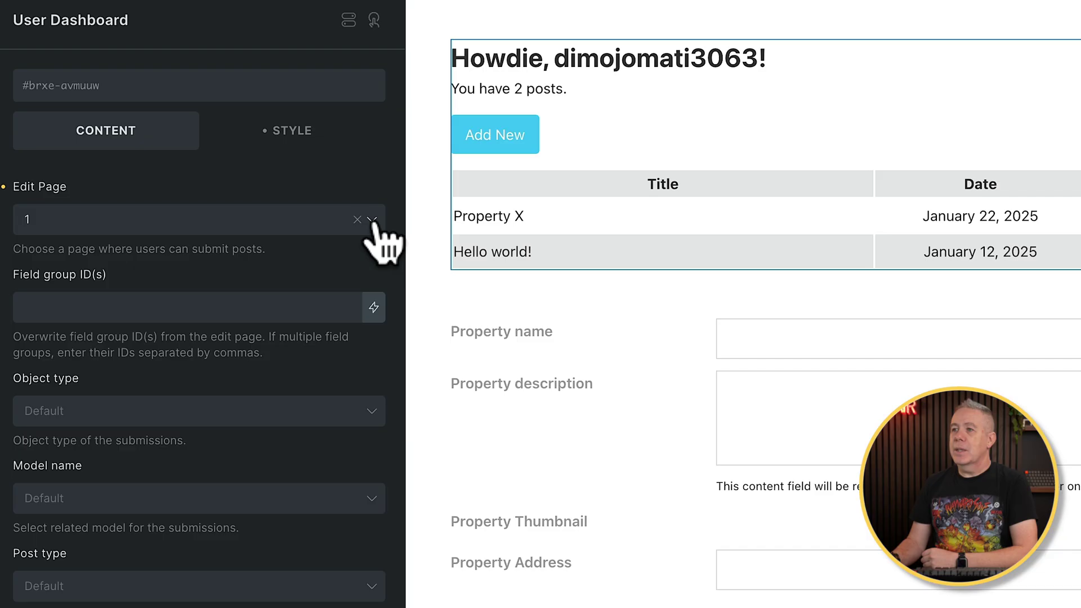
left_click(373, 221)
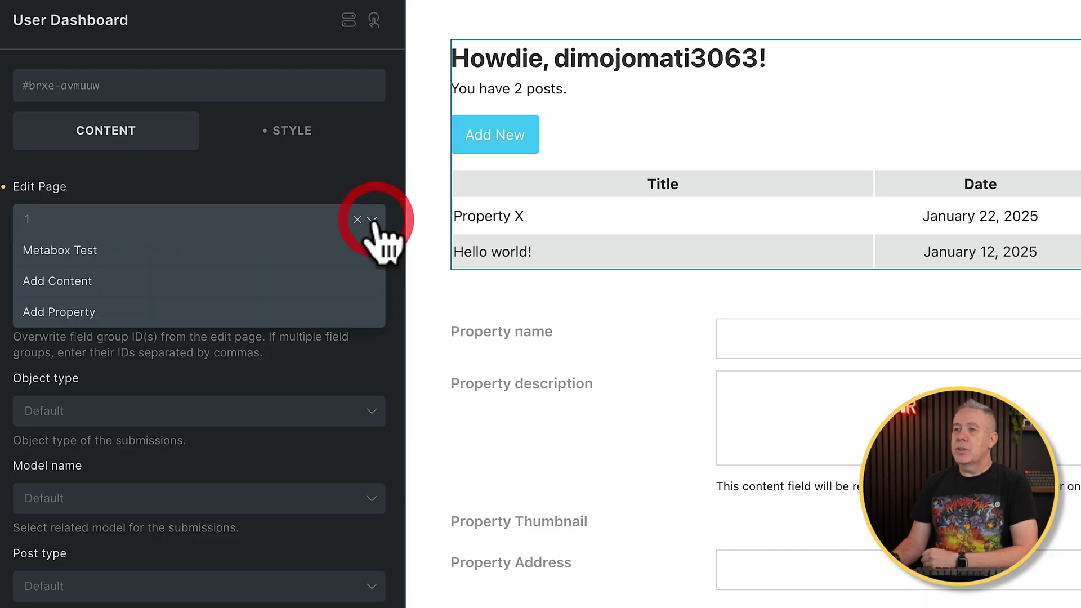
left_click(159, 311)
left_click(177, 303)
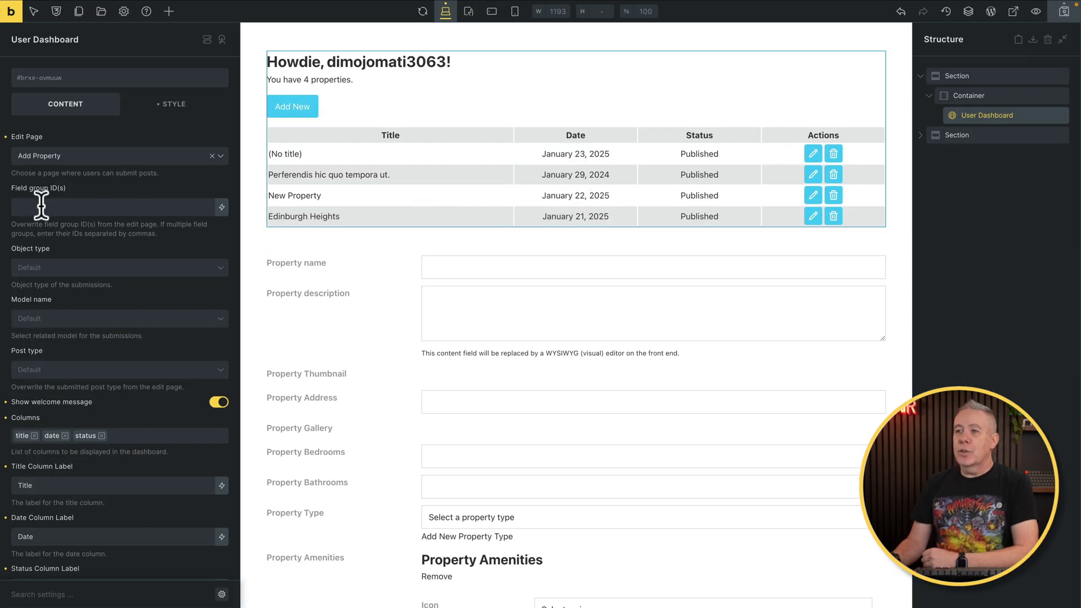
left_click(117, 265)
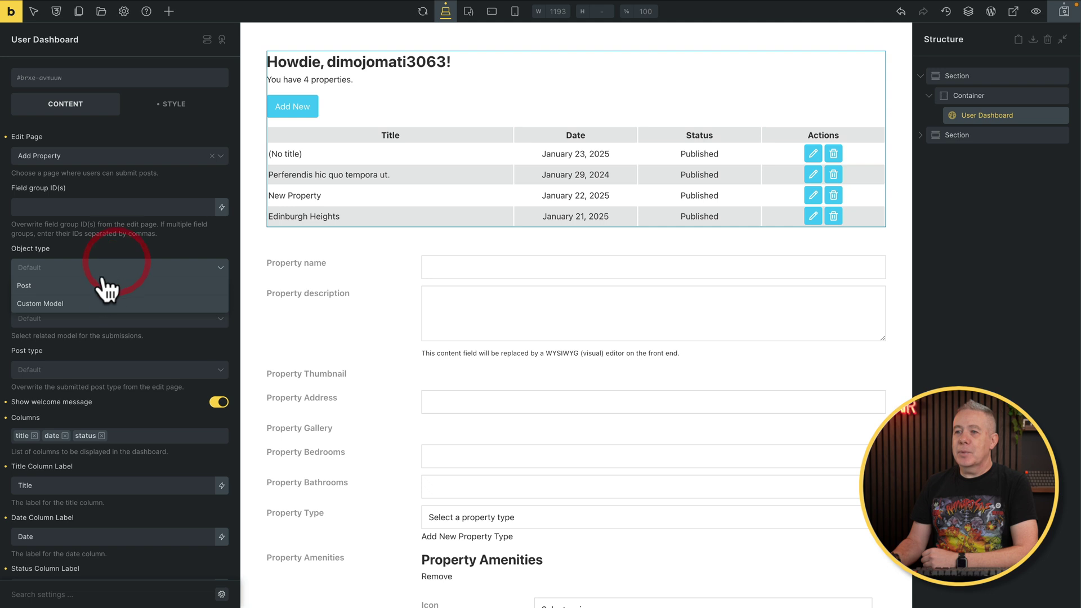
left_click(96, 287)
left_click(83, 372)
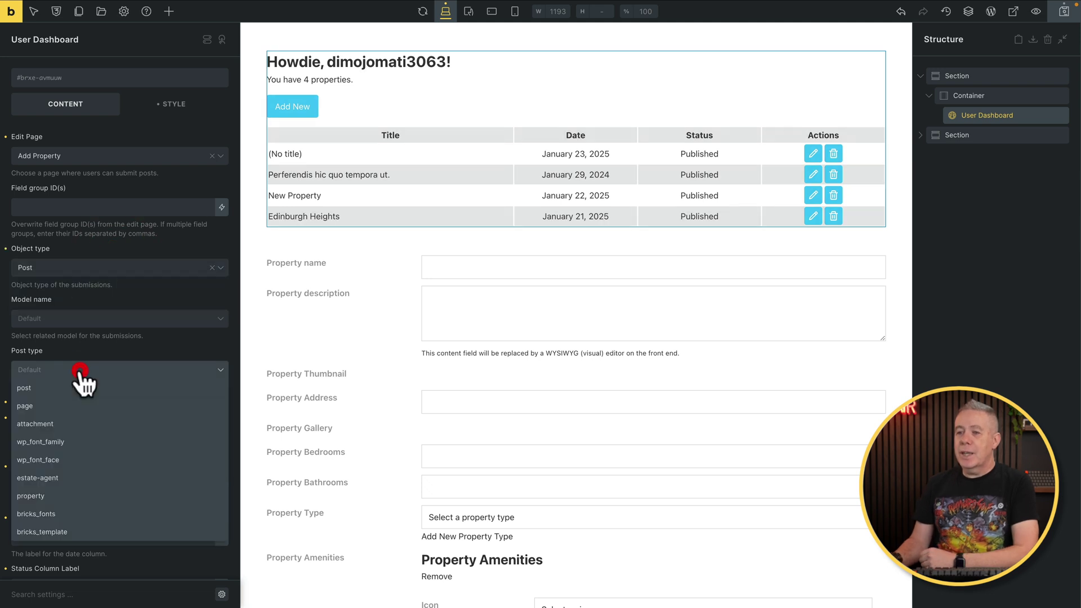
left_click(153, 401)
- Rename the dashboard column headings to 'Property Title' and 'Date Added'
scroll(158, 410, "down", 3)
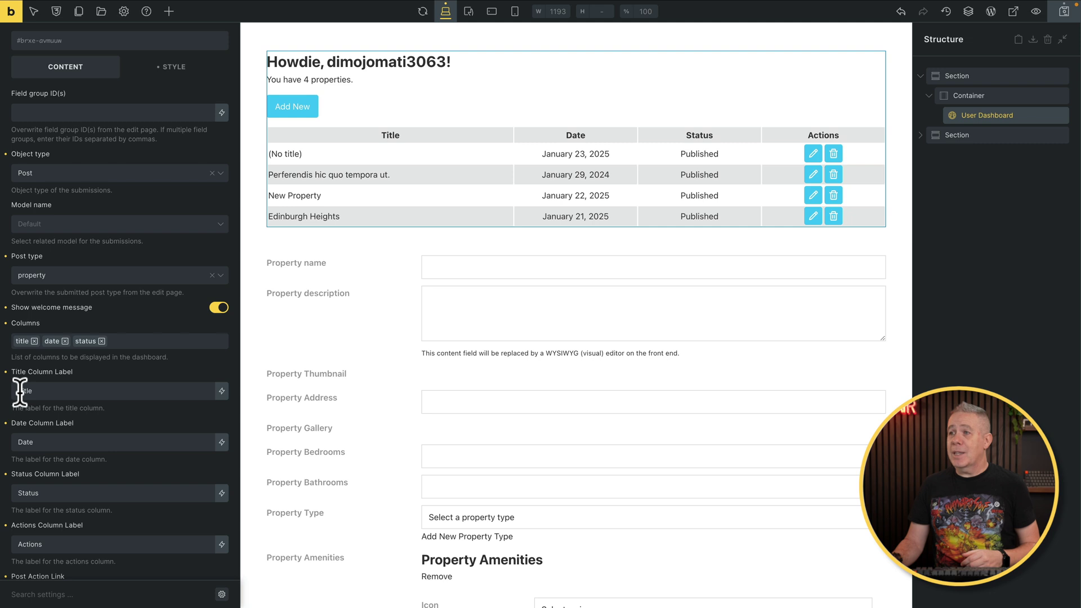
left_click(20, 391)
type("Property")
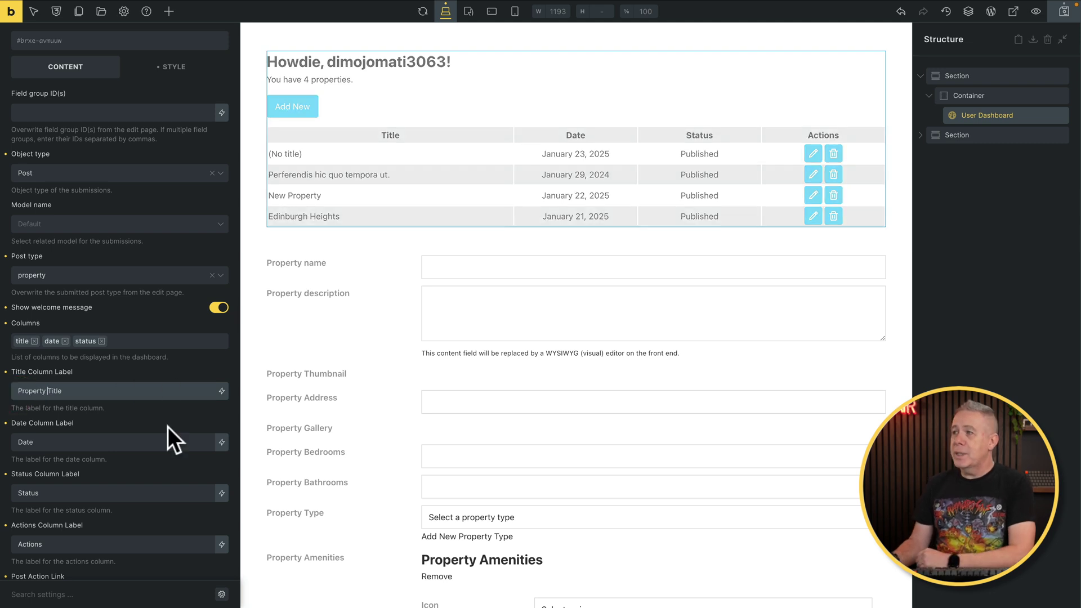
left_click(67, 441)
type("Added")
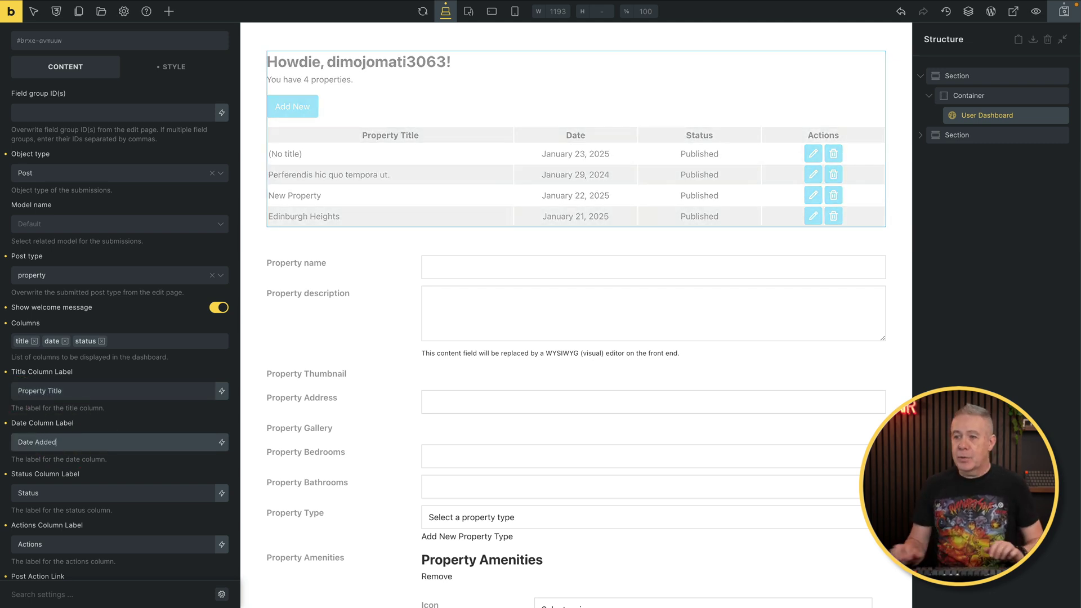
scroll(128, 473, "down", 1)
scroll(128, 473, "down", 1)
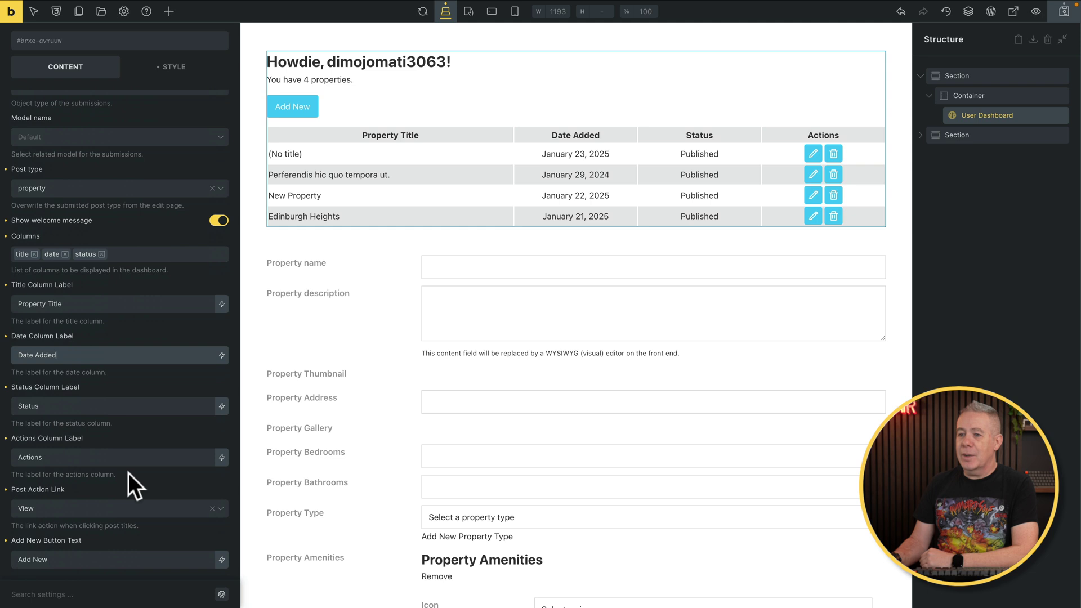
scroll(128, 473, "up", 4)
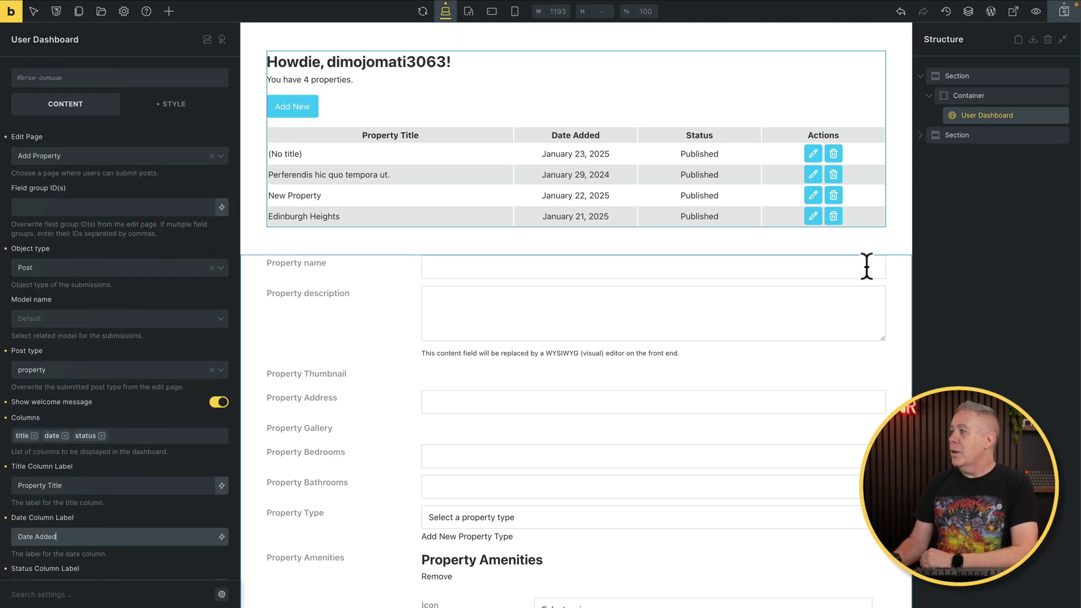
left_click(941, 135)
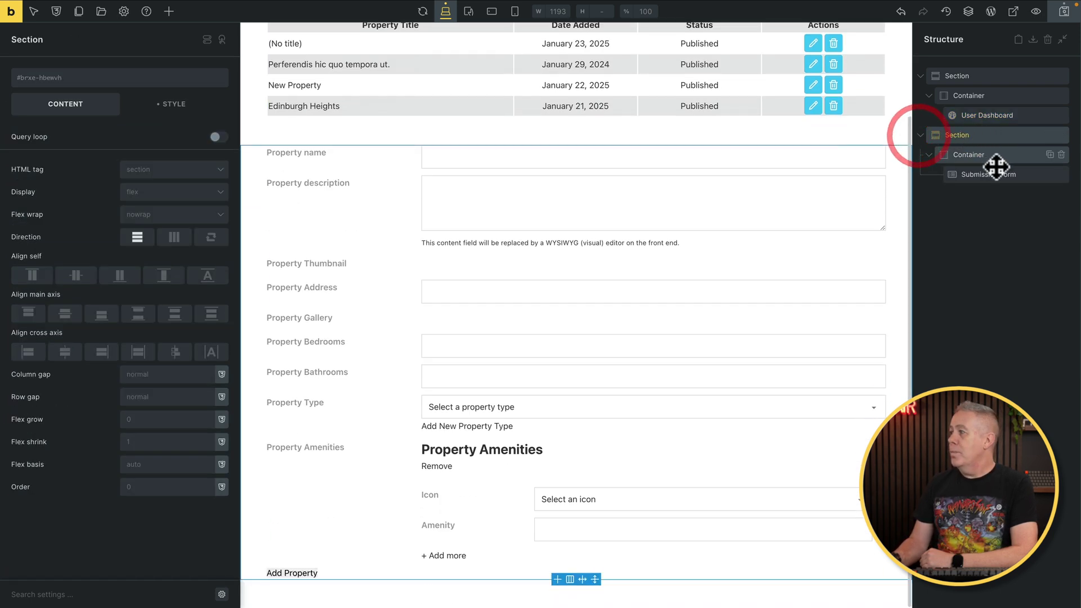
- Switch on the Submission Form's Edit setting so users can edit submitted properties
left_click(991, 172)
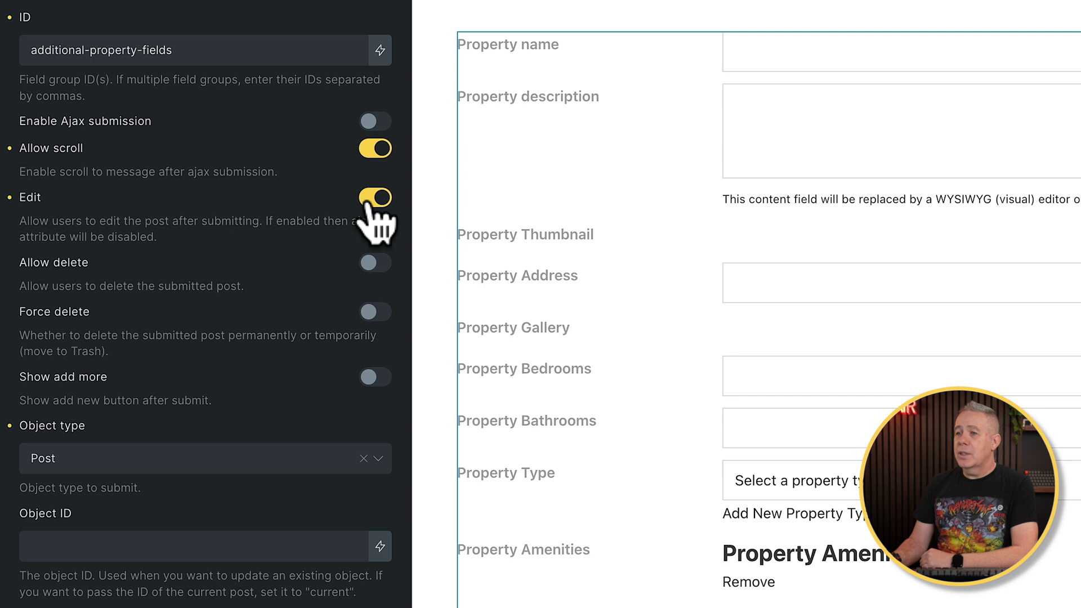
left_click(369, 203)
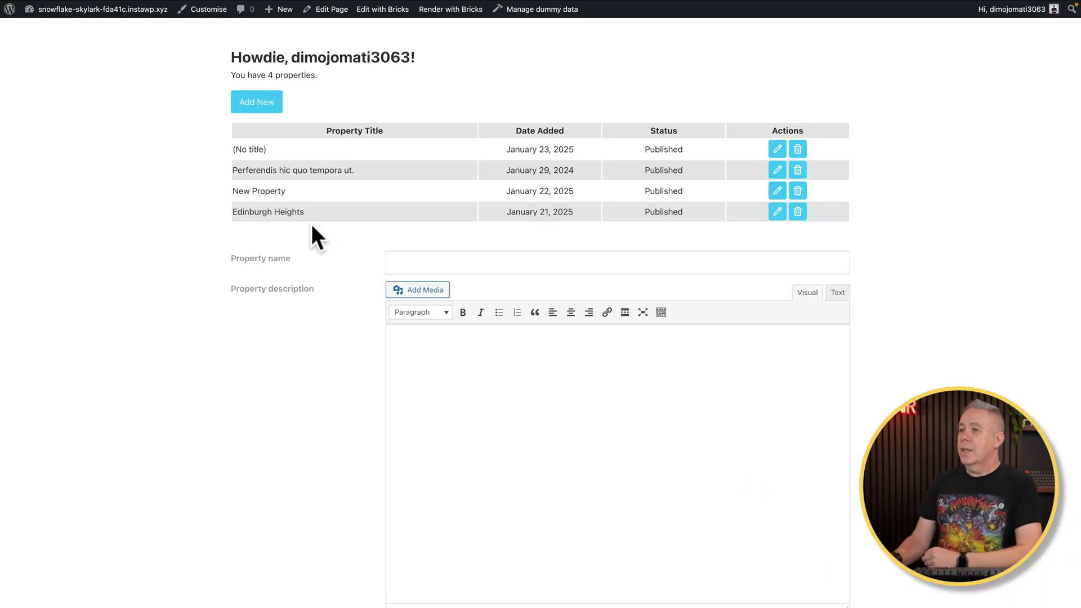
- Load Edinburgh Heights into the form and remove the Giveit gallery image
left_click(776, 213)
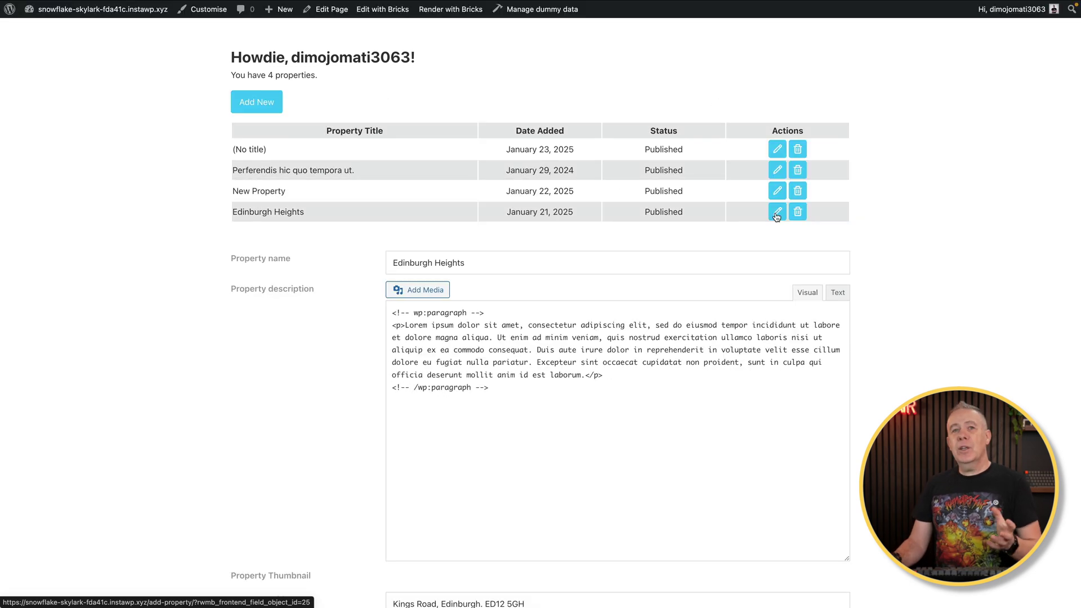
scroll(376, 419, "down", 7)
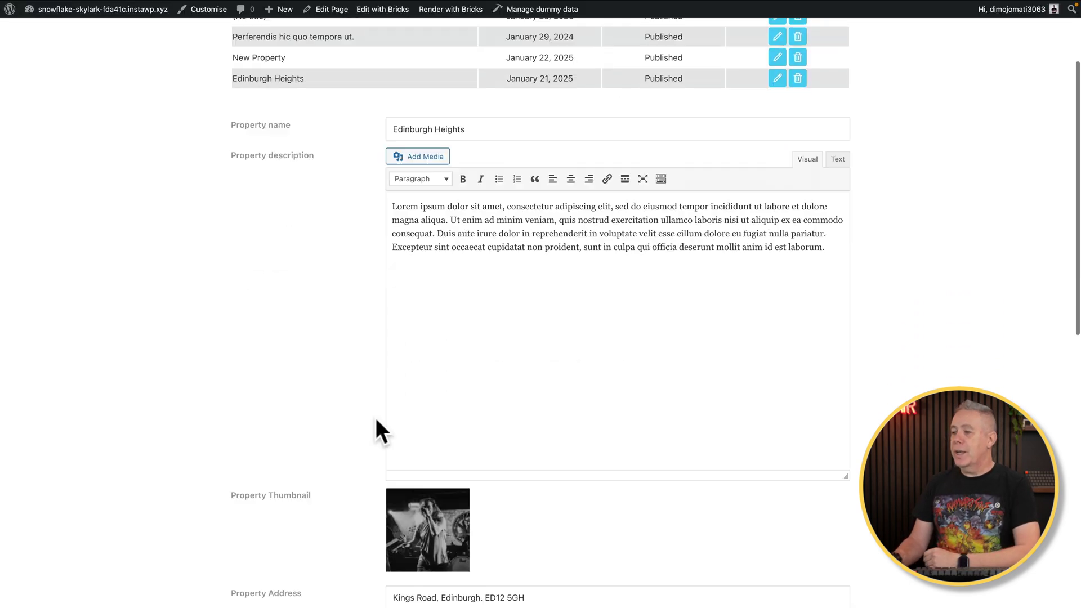
scroll(376, 418, "down", 2)
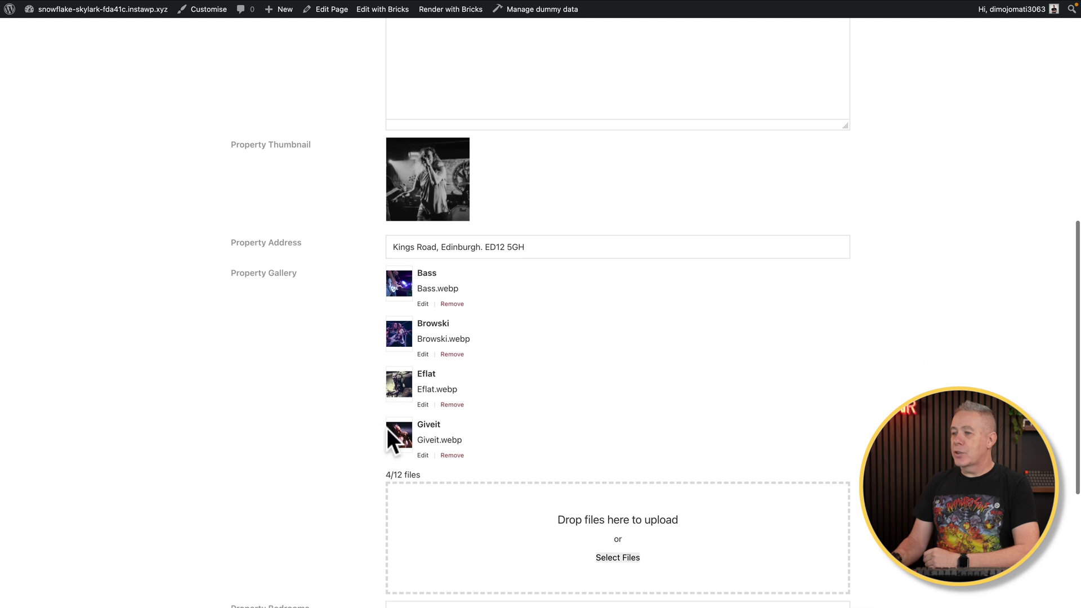
left_click(457, 455)
- Set bathrooms to 4, pick an amenity icon, and save the edited property
scroll(312, 470, "down", 3)
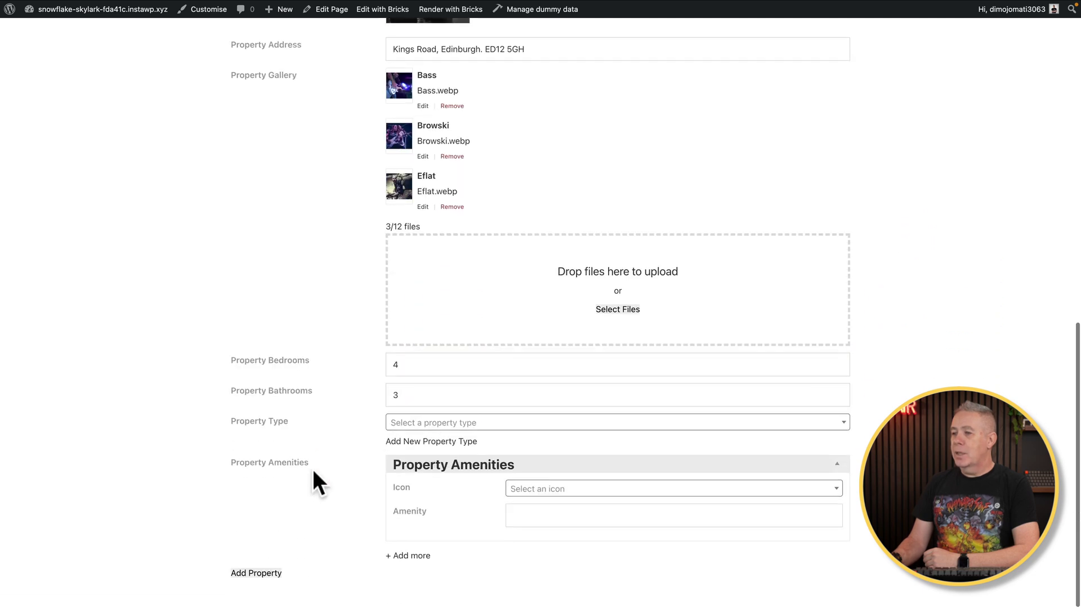
left_click_drag(410, 394, 385, 395)
left_click(383, 394)
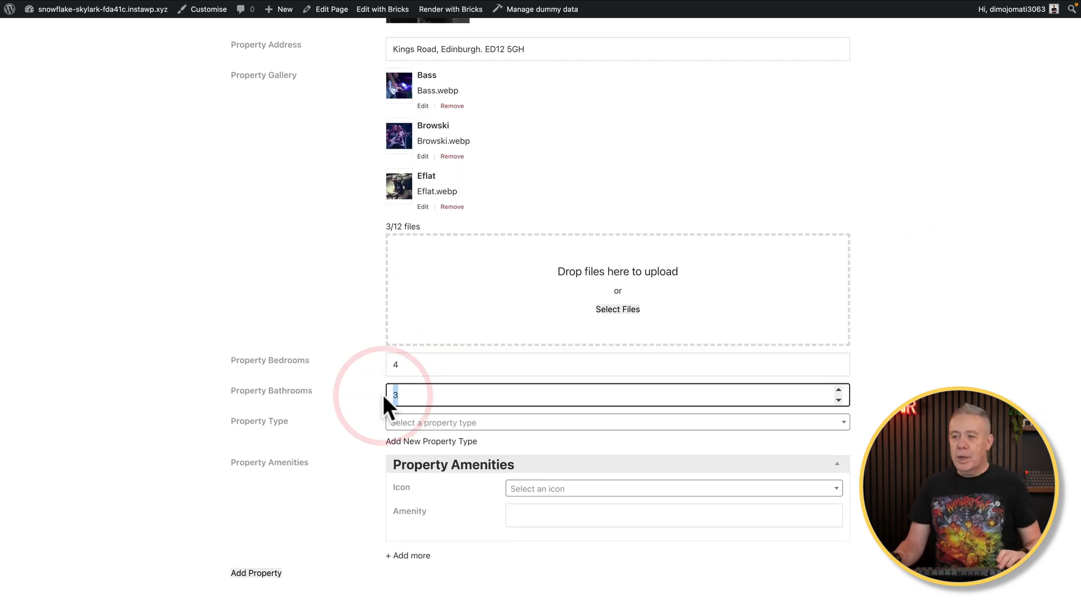
type("4")
key("Tab")
left_click(566, 492)
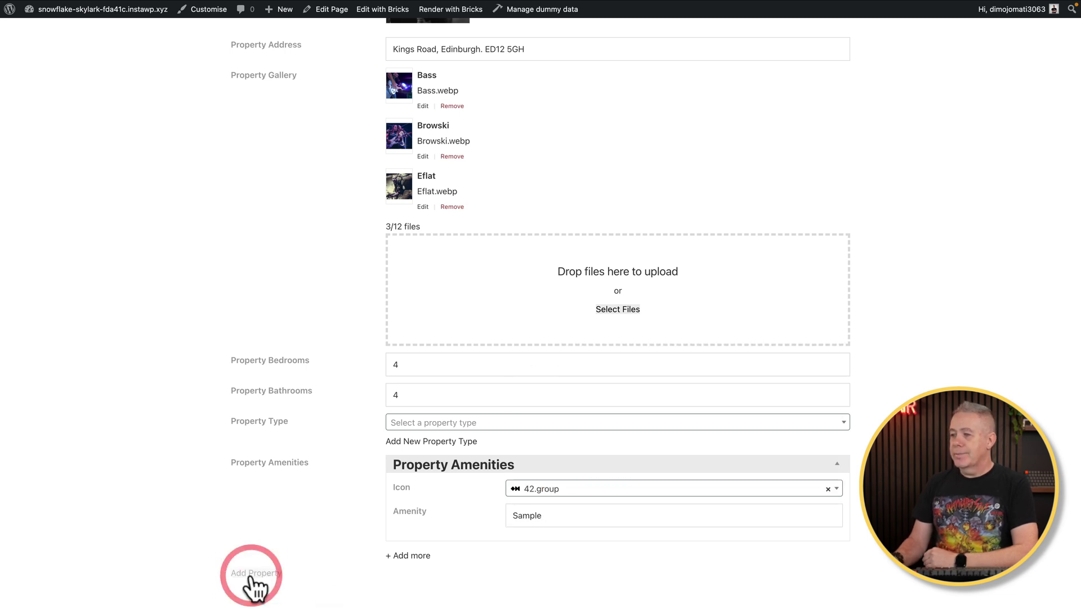
left_click(251, 574)
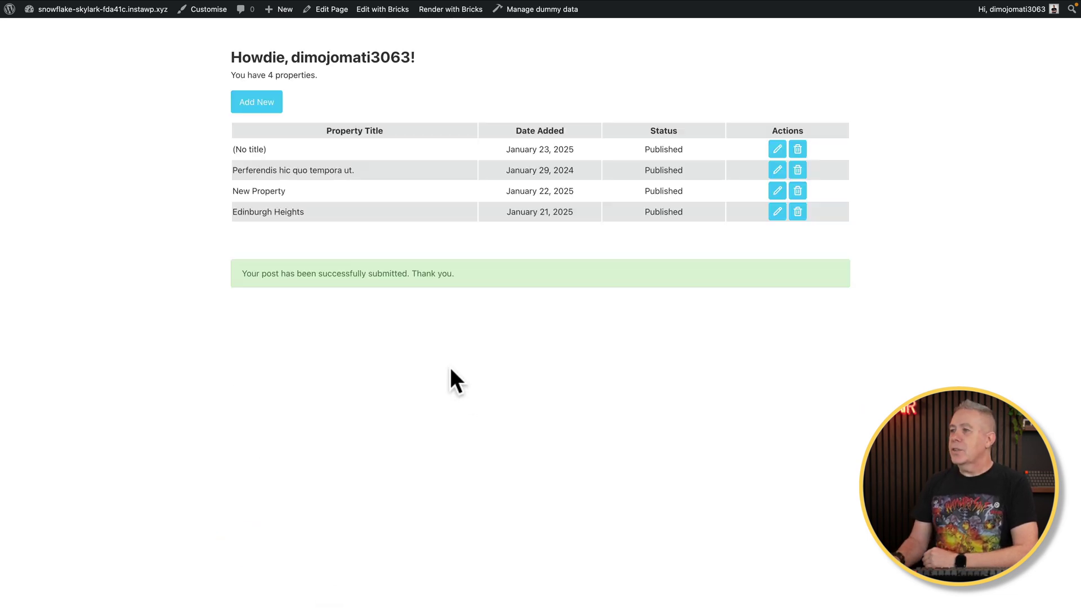
left_click(779, 212)
- Scroll through the reopened Edinburgh Heights form to check the gallery images and Sample amenity
scroll(464, 260, "down", 3)
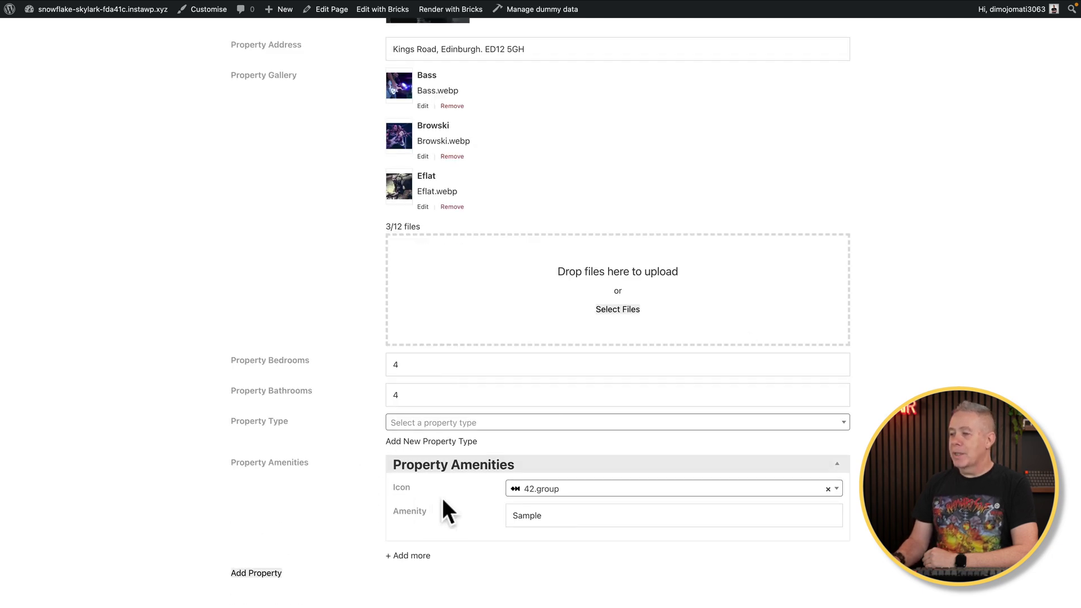
scroll(401, 455, "up", 1)
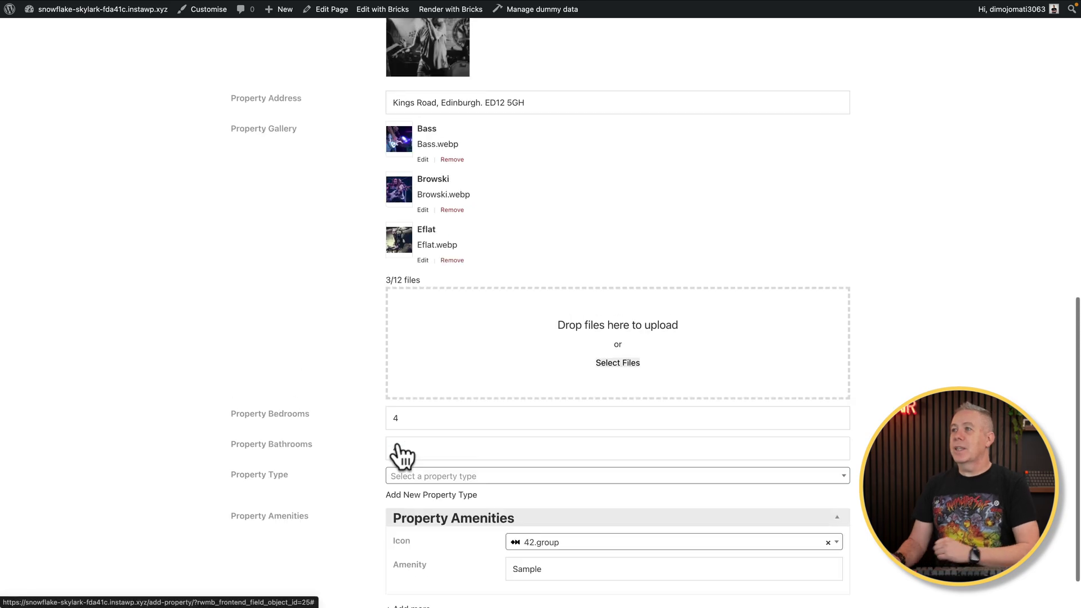